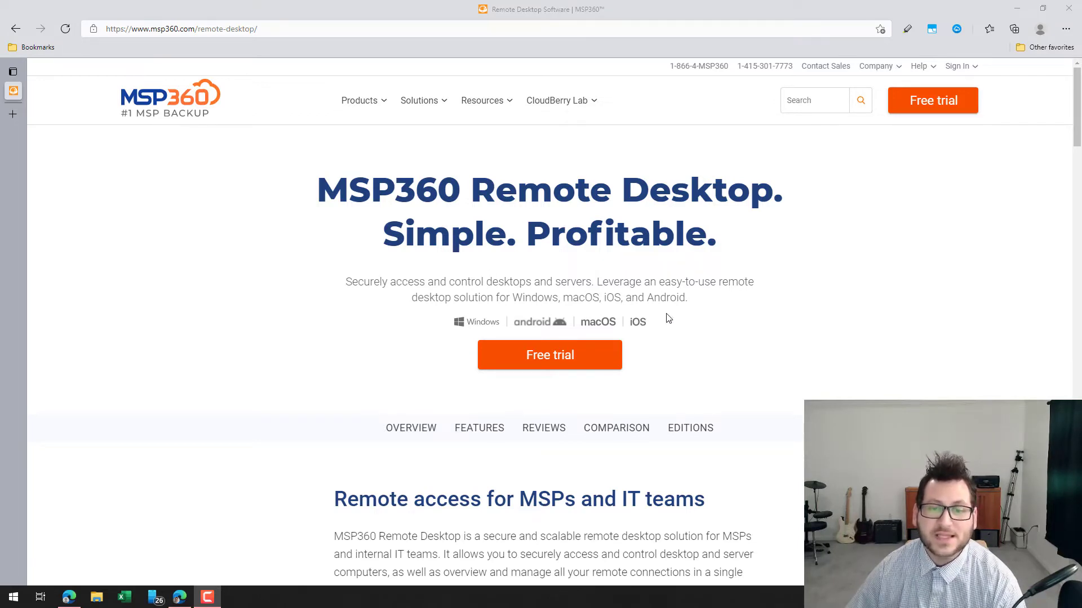
Scroll past the Main Features cards to the testimonials and the TeamViewer/Splashtop comparison table.
scroll(667, 318, down, 1)
scroll(667, 317, up, 1)
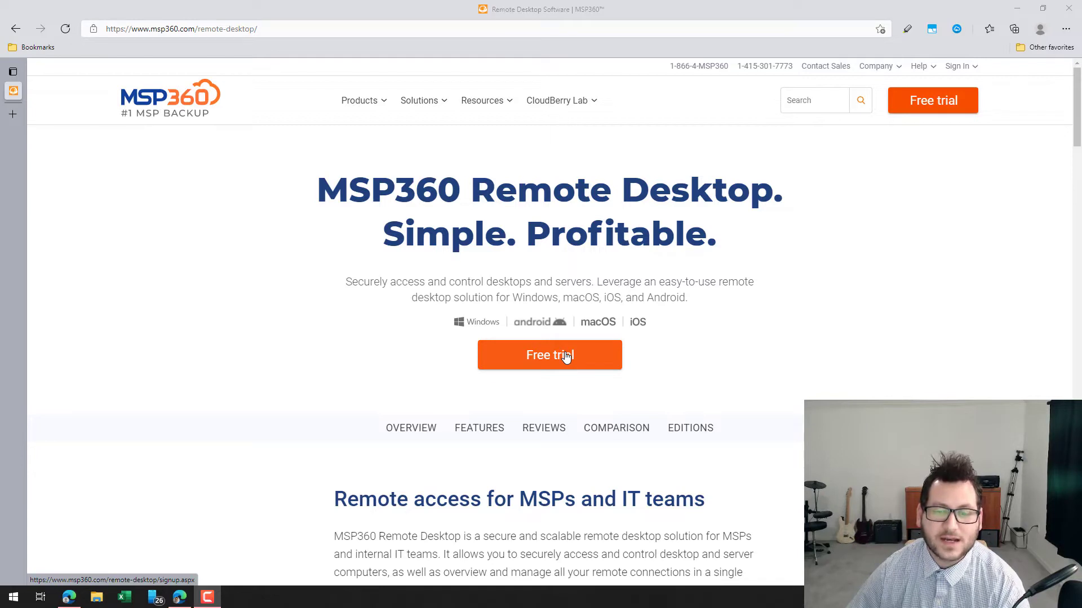
scroll(566, 358, down, 3)
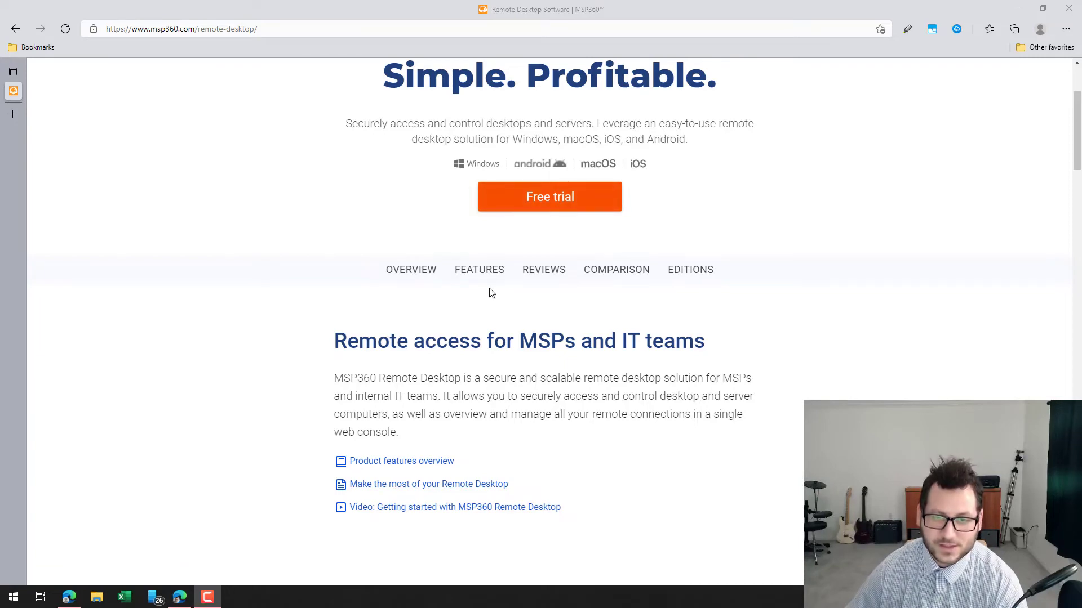
scroll(514, 331, down, 4)
scroll(516, 334, up, 2)
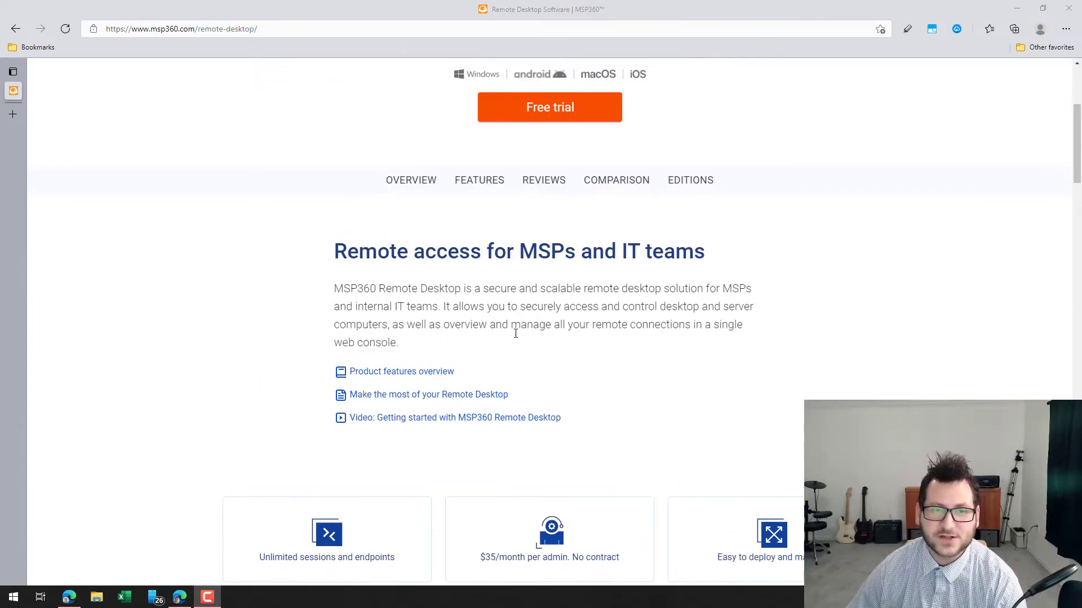
scroll(515, 333, down, 3)
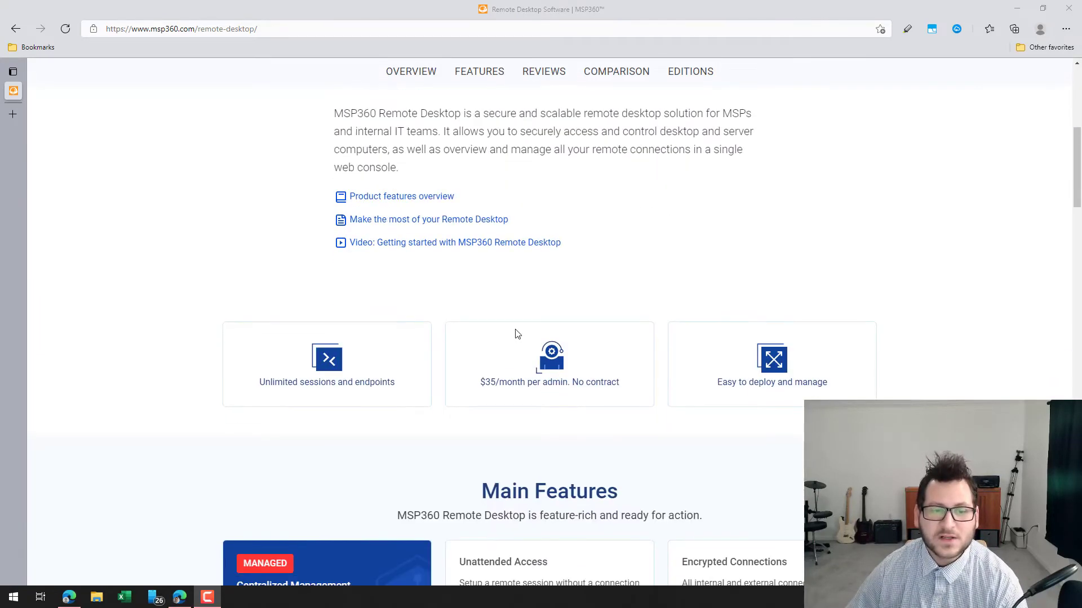
scroll(516, 334, down, 1)
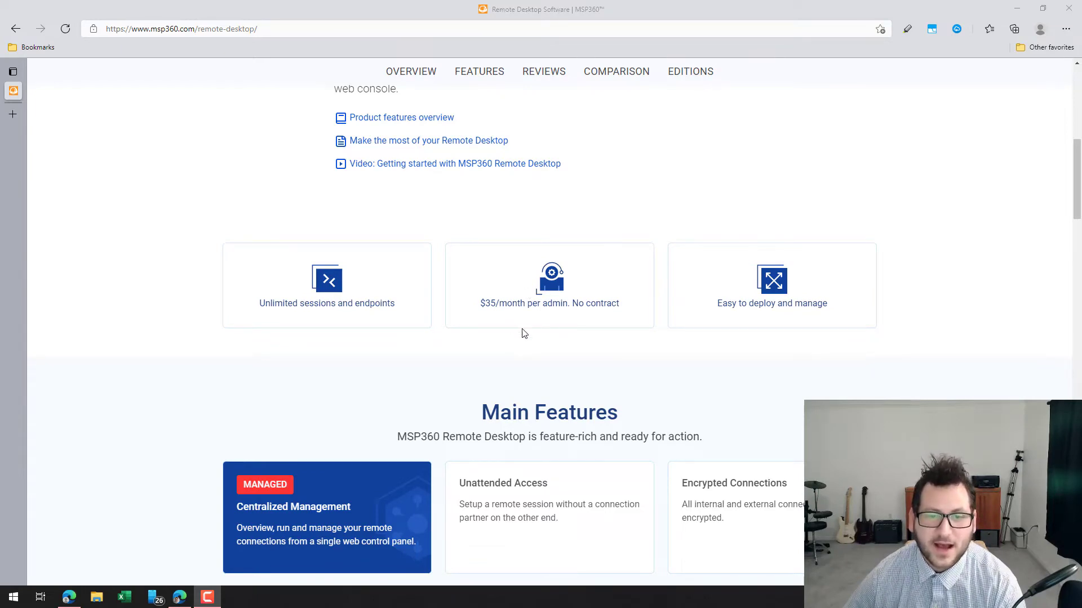
scroll(612, 302, down, 3)
scroll(580, 298, down, 5)
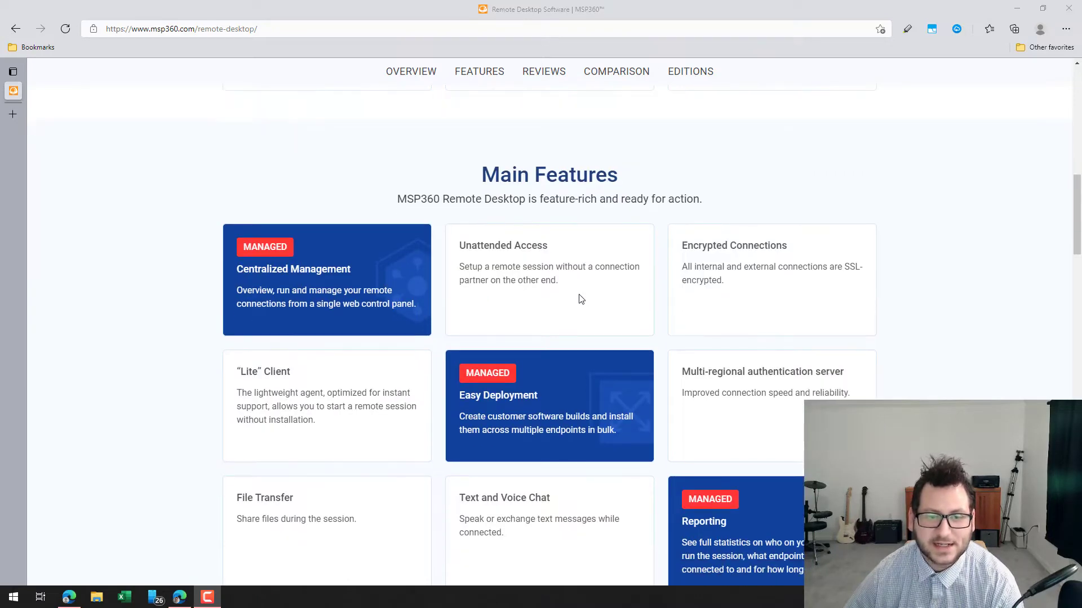
scroll(580, 298, up, 2)
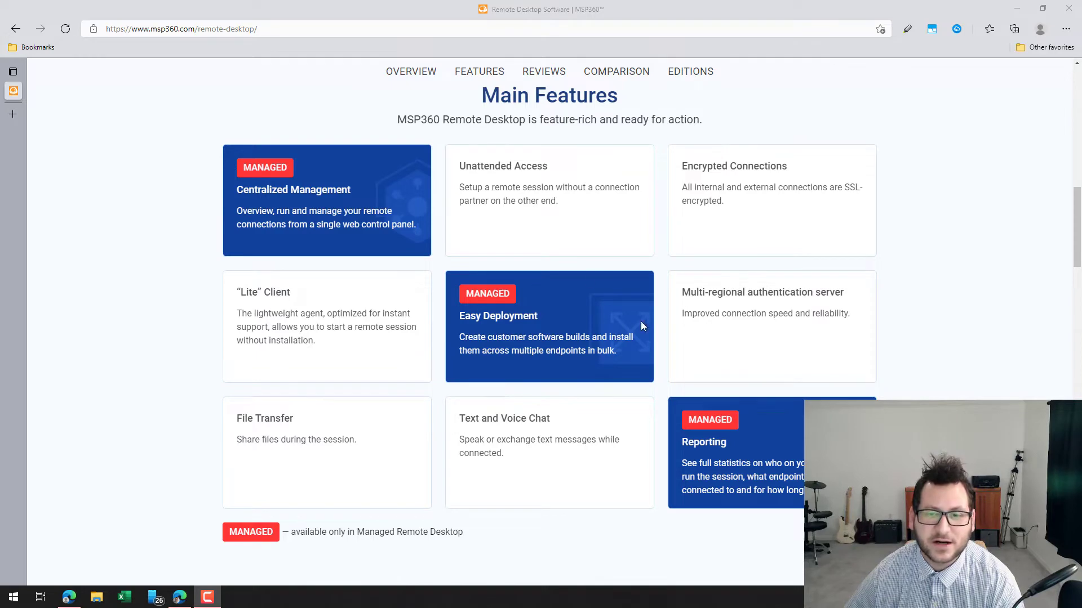
scroll(556, 430, down, 5)
scroll(513, 320, down, 10)
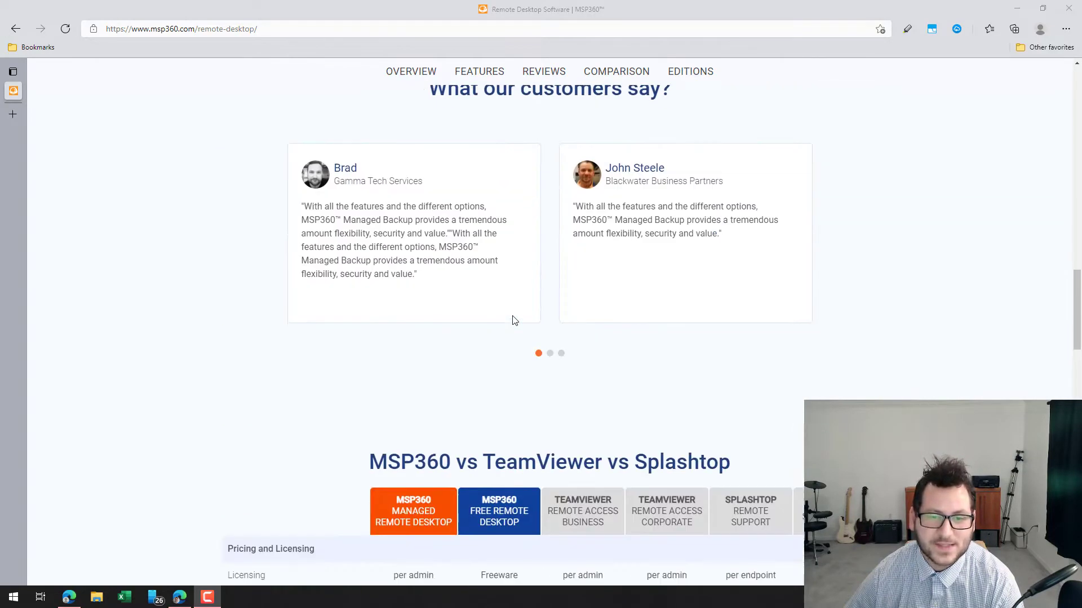
scroll(513, 320, down, 2)
Adjust the scroll so the full comparison table shows TeamViewer $610/$2,482 and Splashtop $479/$339 prices.
scroll(512, 317, up, 2)
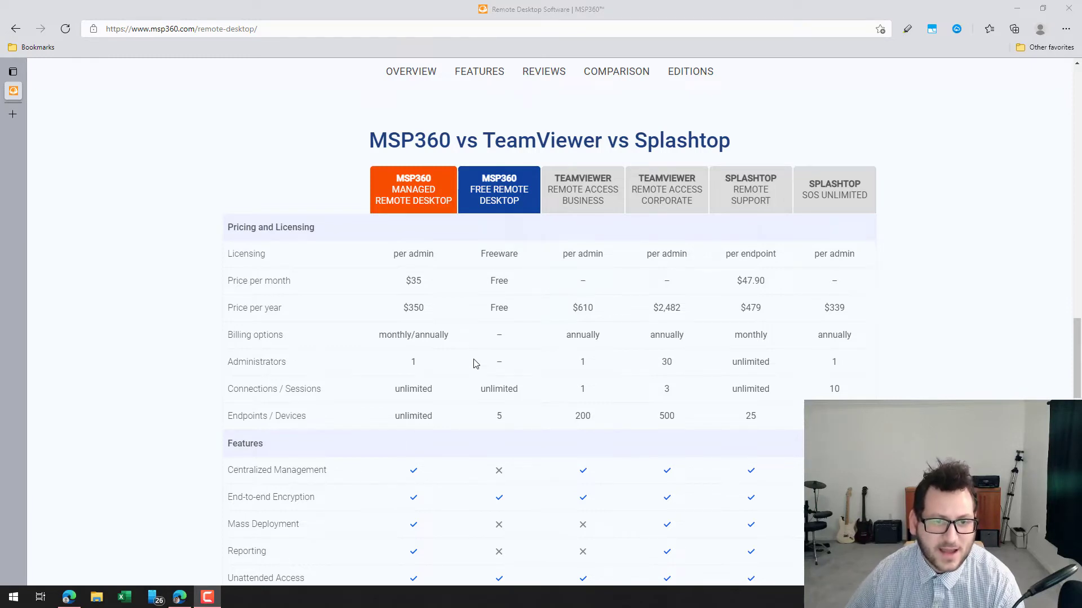
scroll(512, 404, down, 1)
scroll(512, 404, down, 2)
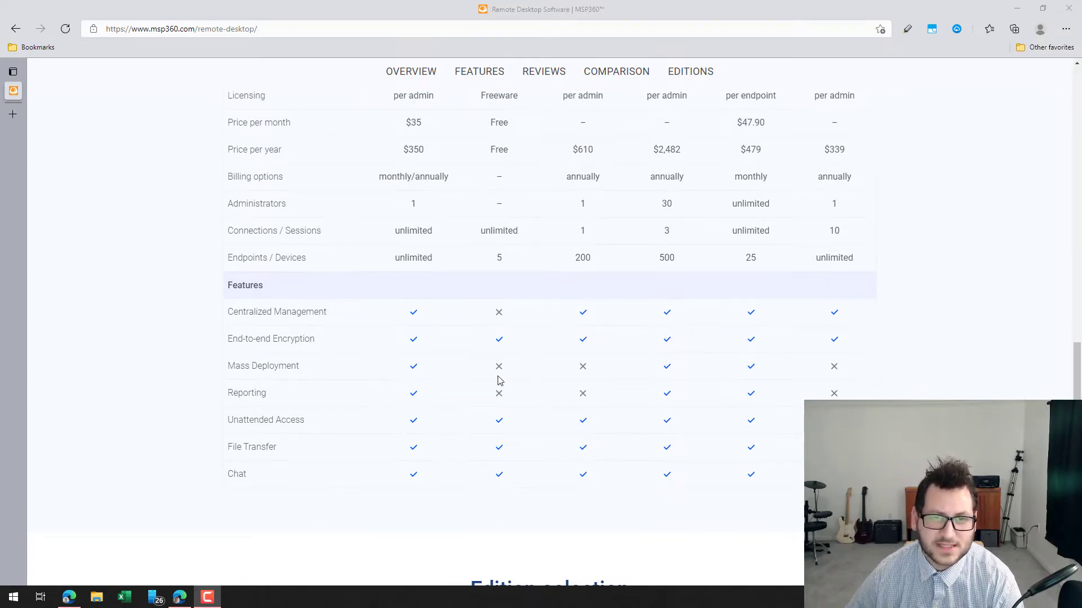
scroll(498, 380, up, 3)
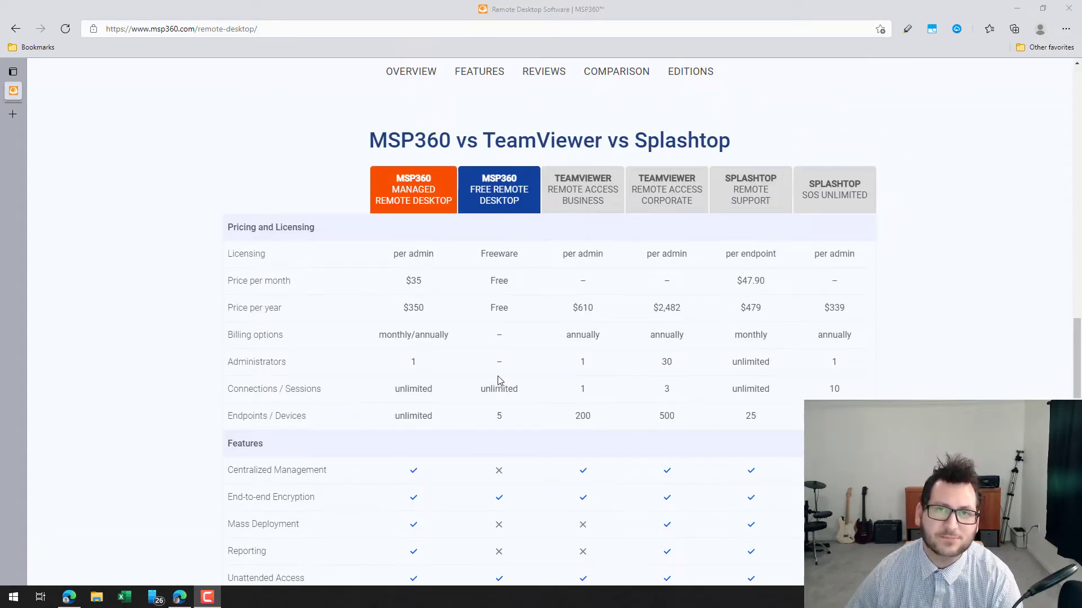
scroll(498, 380, down, 1)
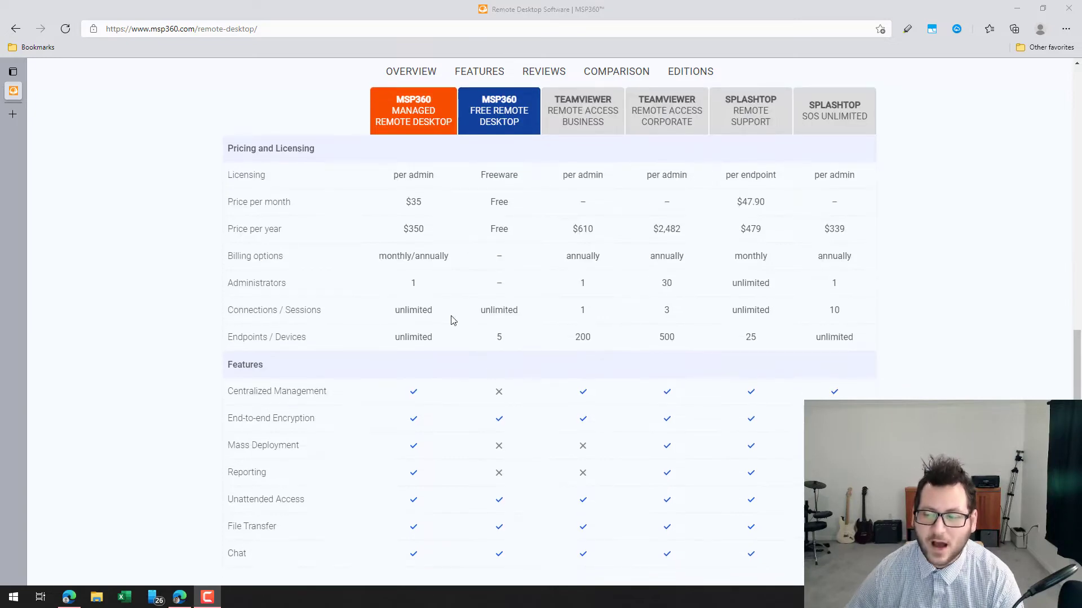
scroll(498, 365, down, 7)
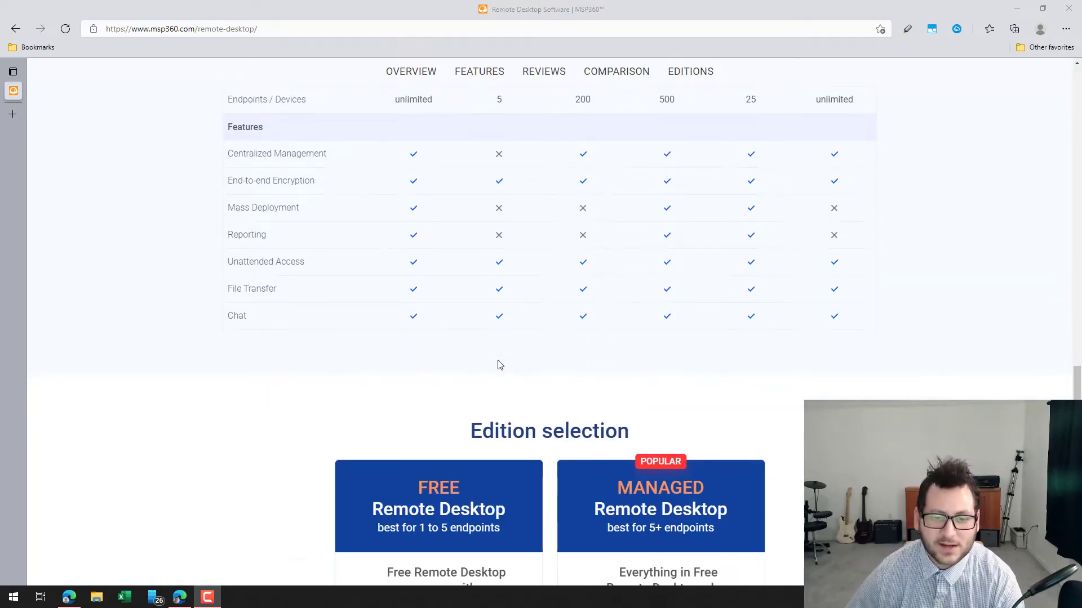
scroll(498, 364, down, 2)
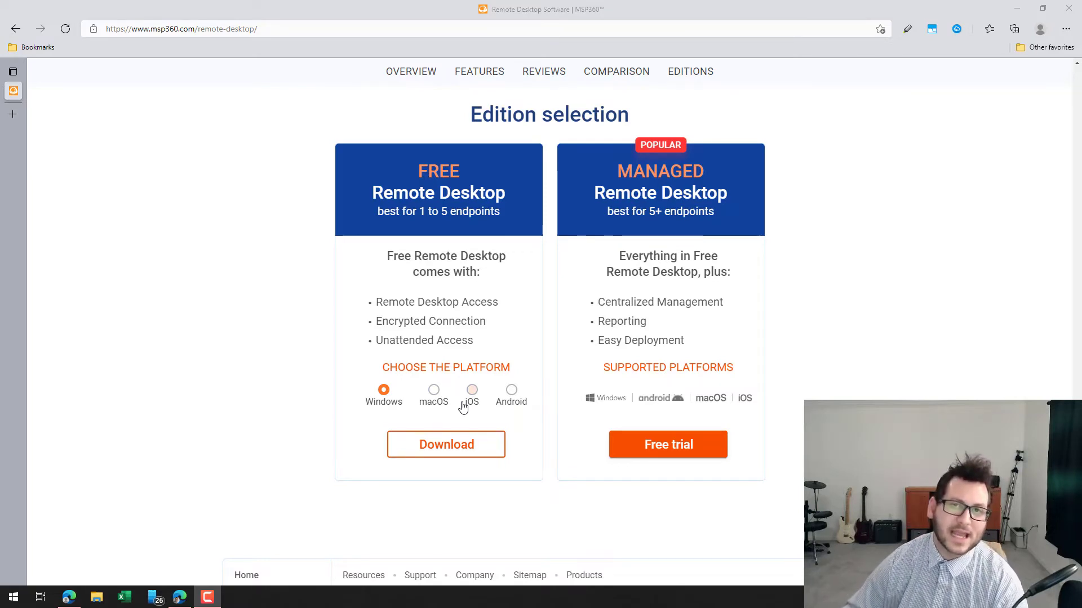
scroll(456, 406, down, 3)
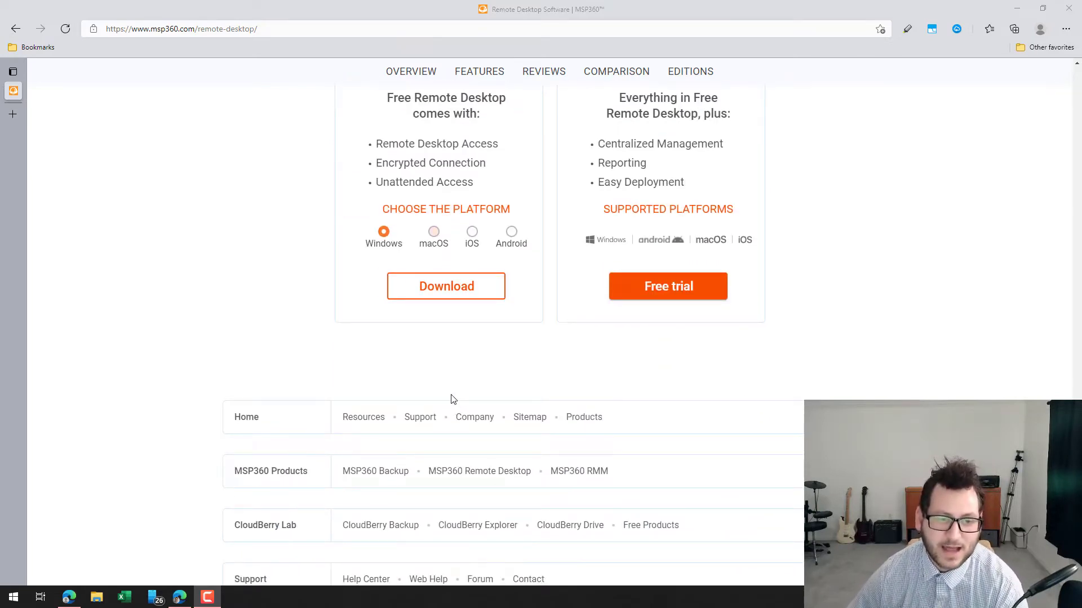
scroll(453, 401, up, 15)
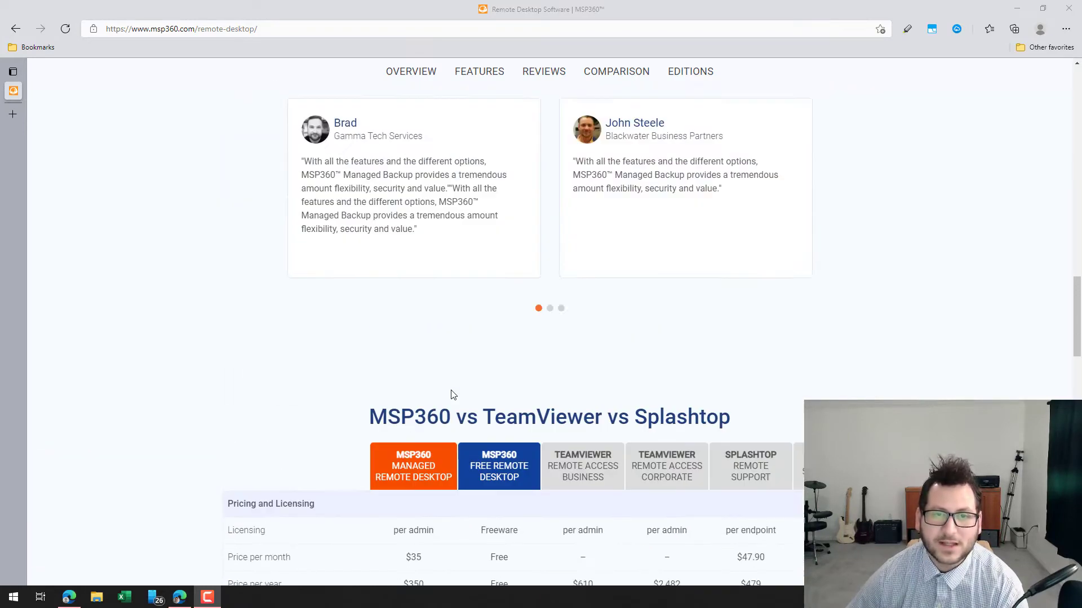
scroll(454, 393, up, 15)
Scroll back up the MSP360 Remote Desktop product page.
scroll(456, 393, up, 3)
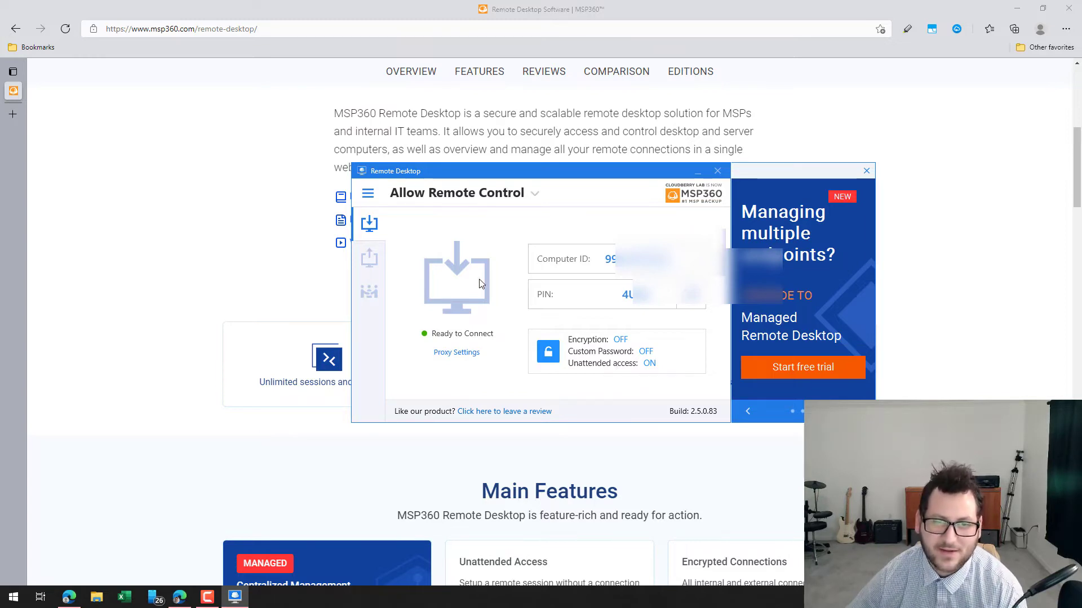
Switch to Control Remote Computer mode and pull up the saved remote computer IDs.
click(376, 261)
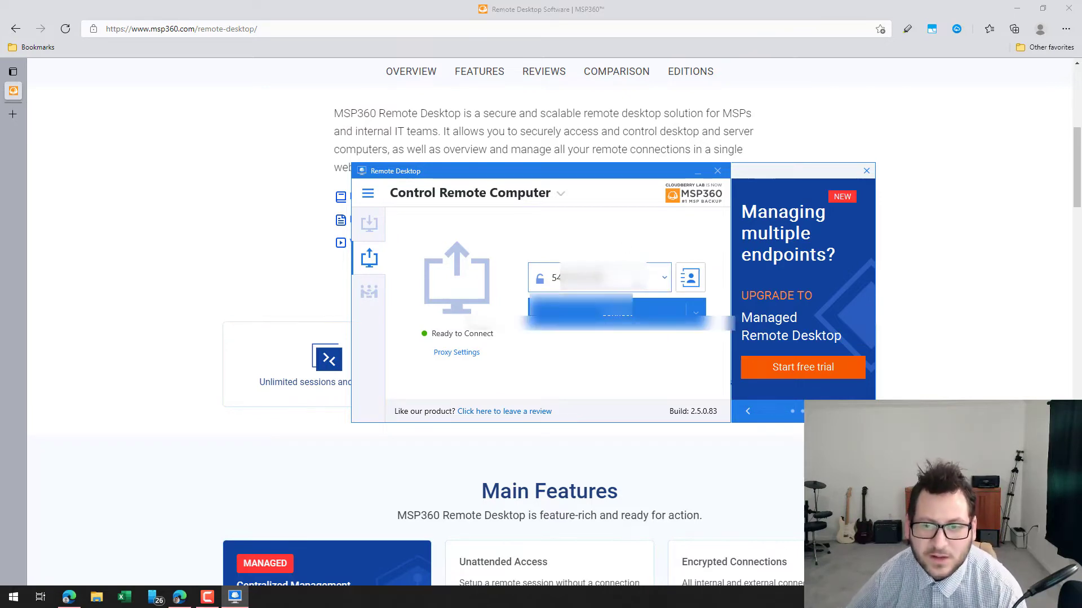
click(665, 278)
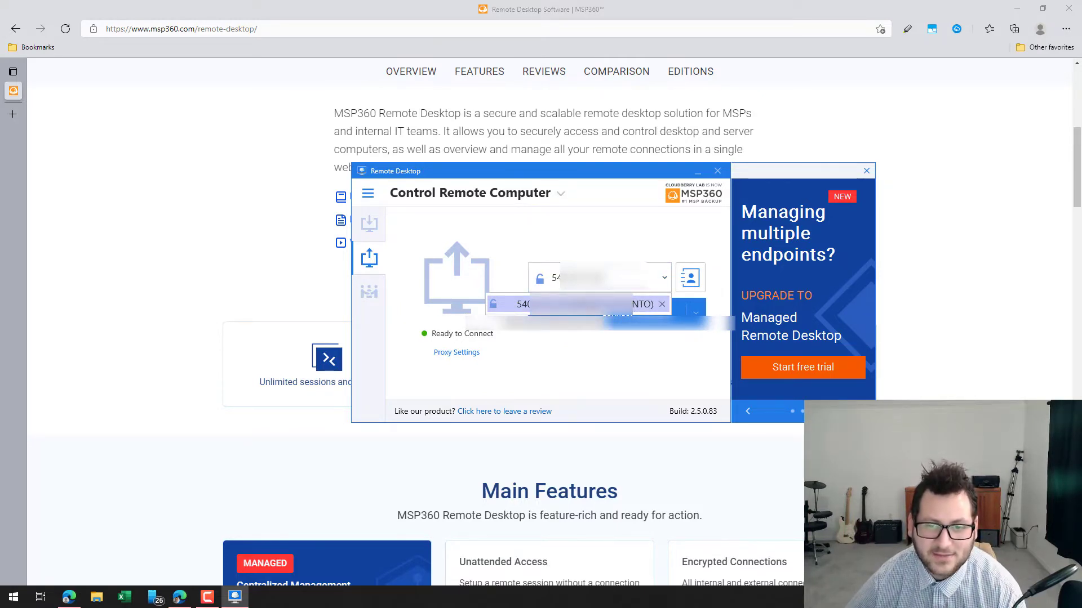
click(629, 367)
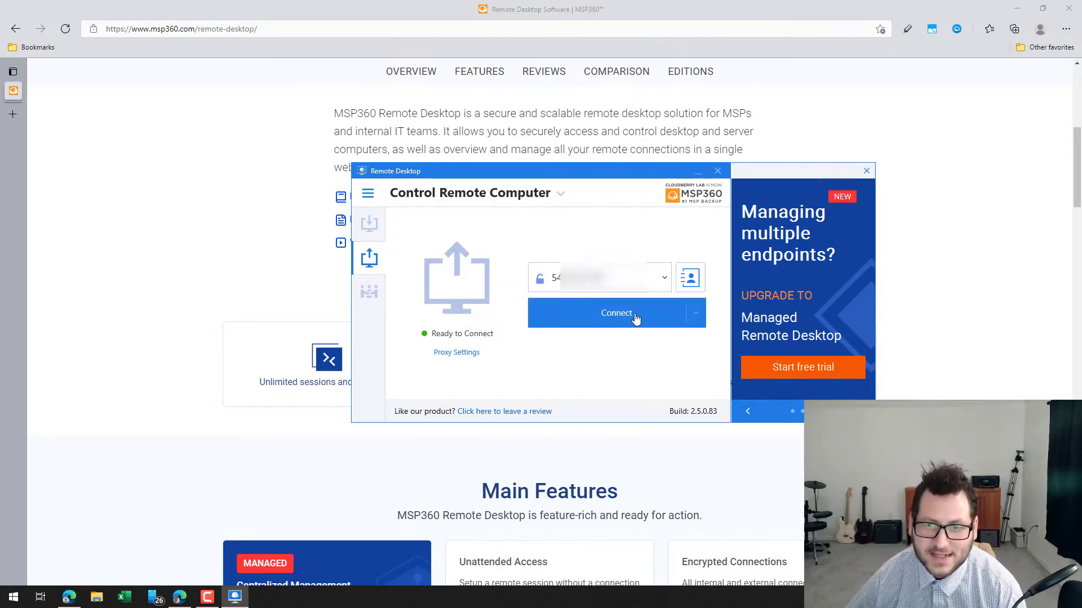
click(698, 319)
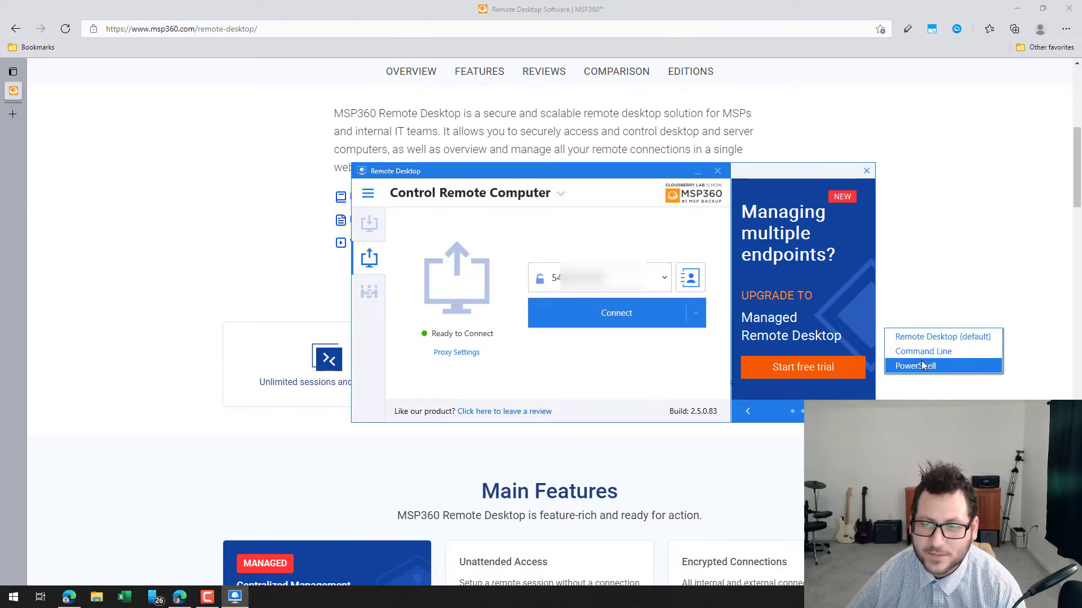
click(659, 377)
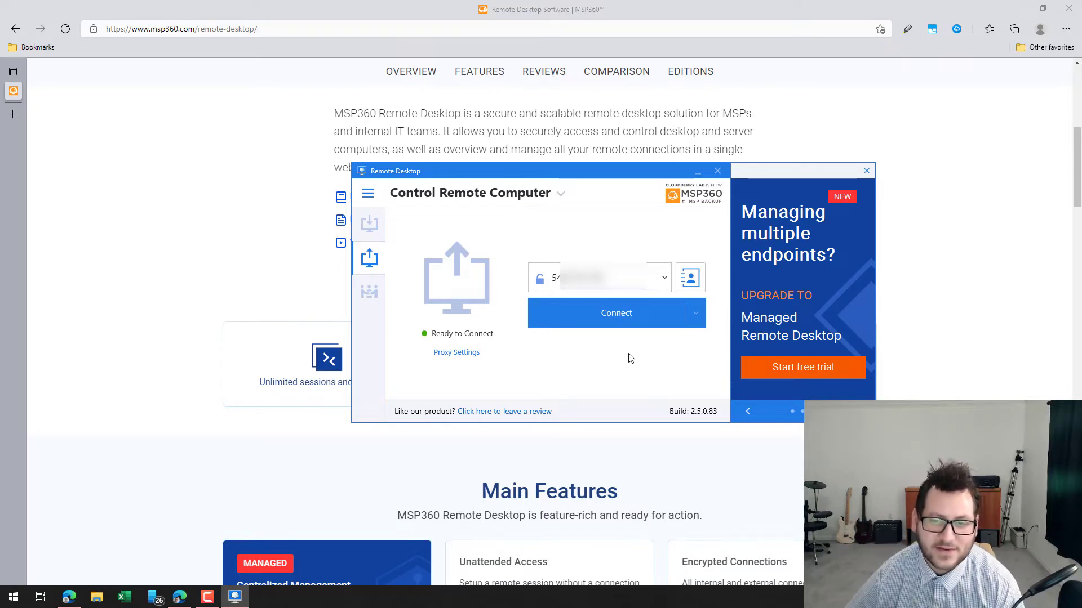
click(688, 285)
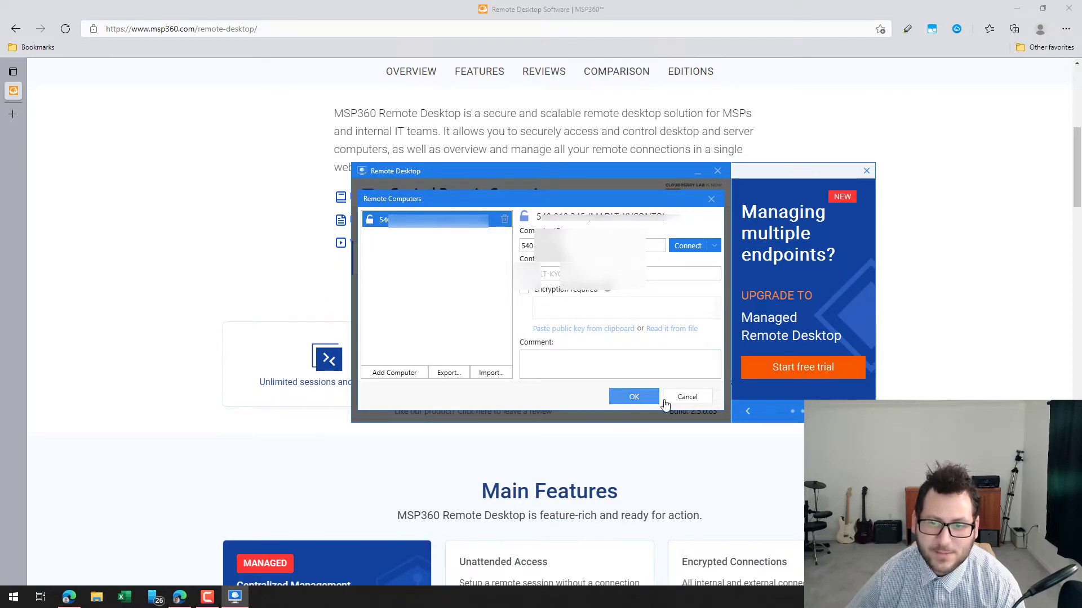
click(687, 398)
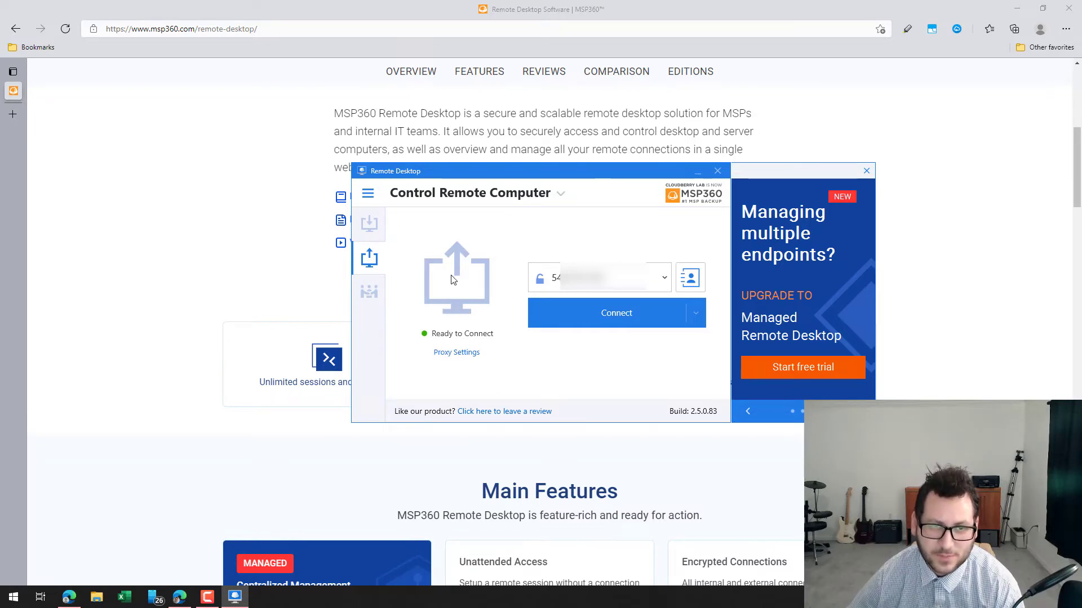
click(372, 291)
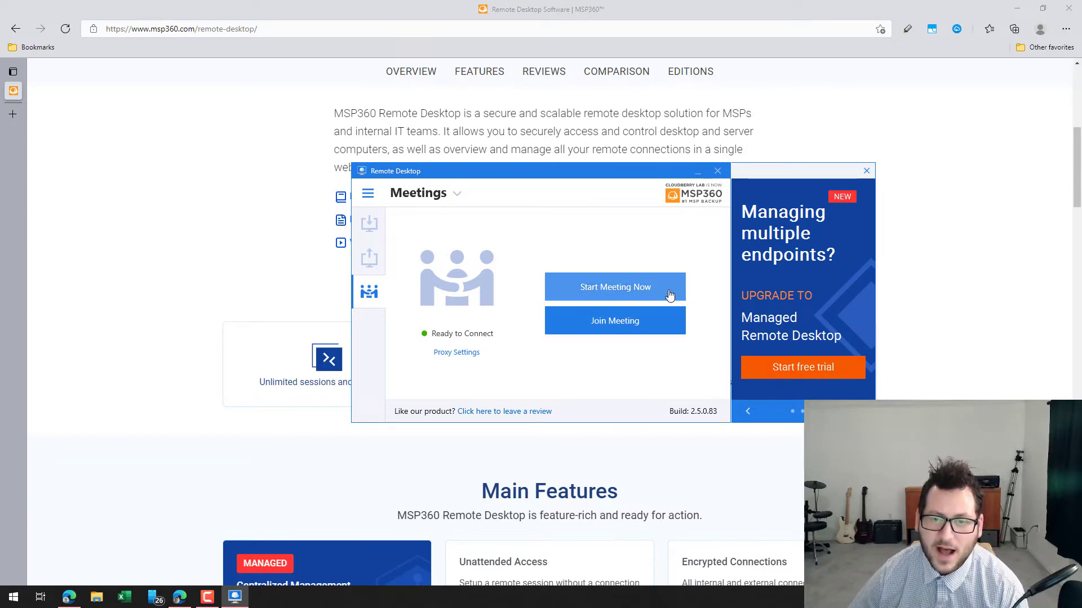
click(375, 236)
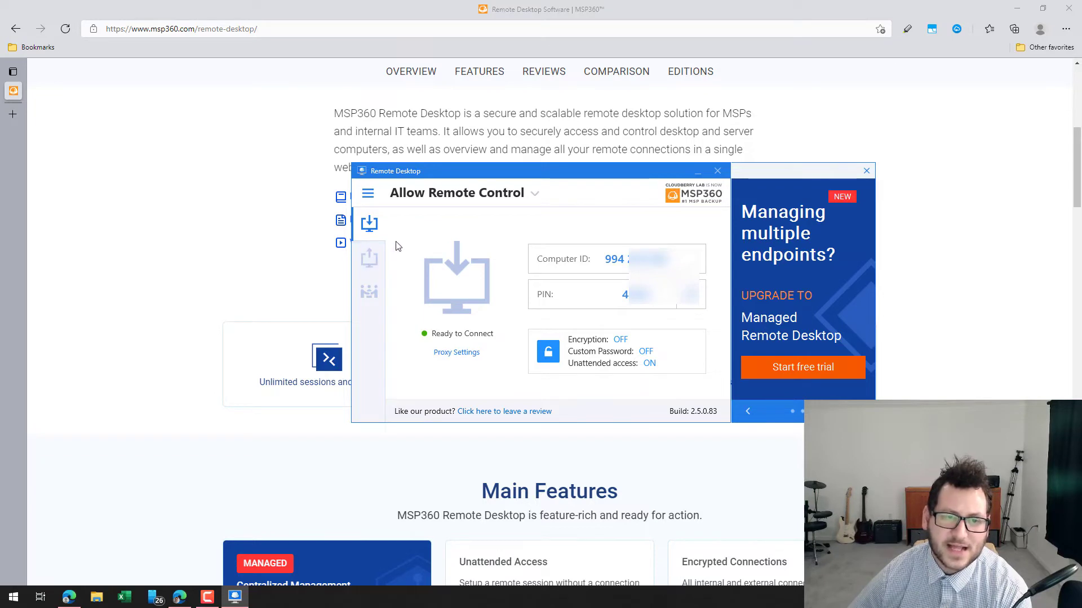
click(369, 264)
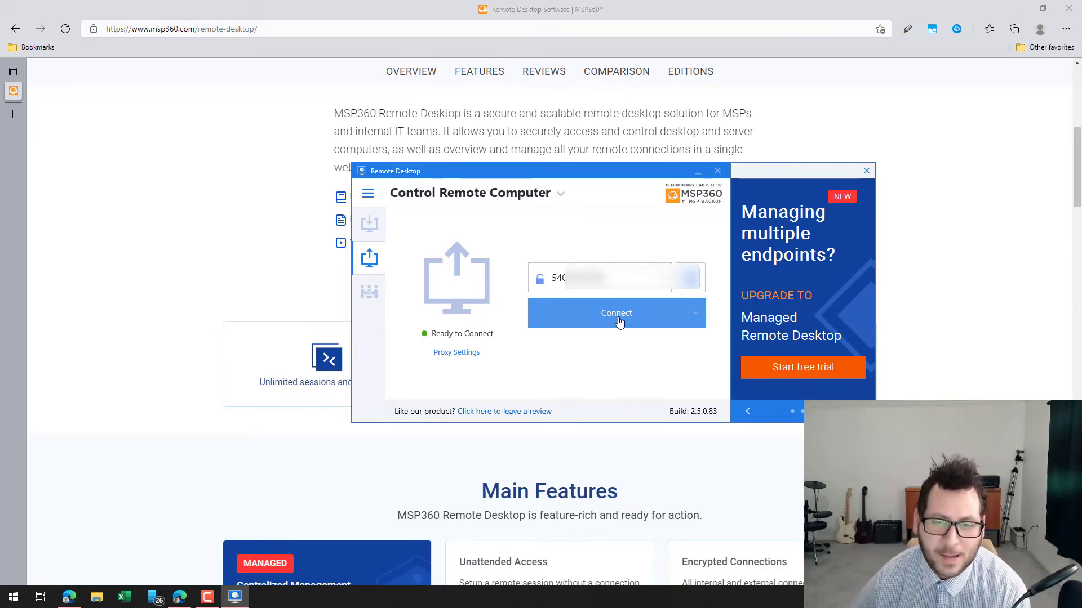
Connect to the chosen remote computer and enter its PIN to authenticate the session.
click(619, 322)
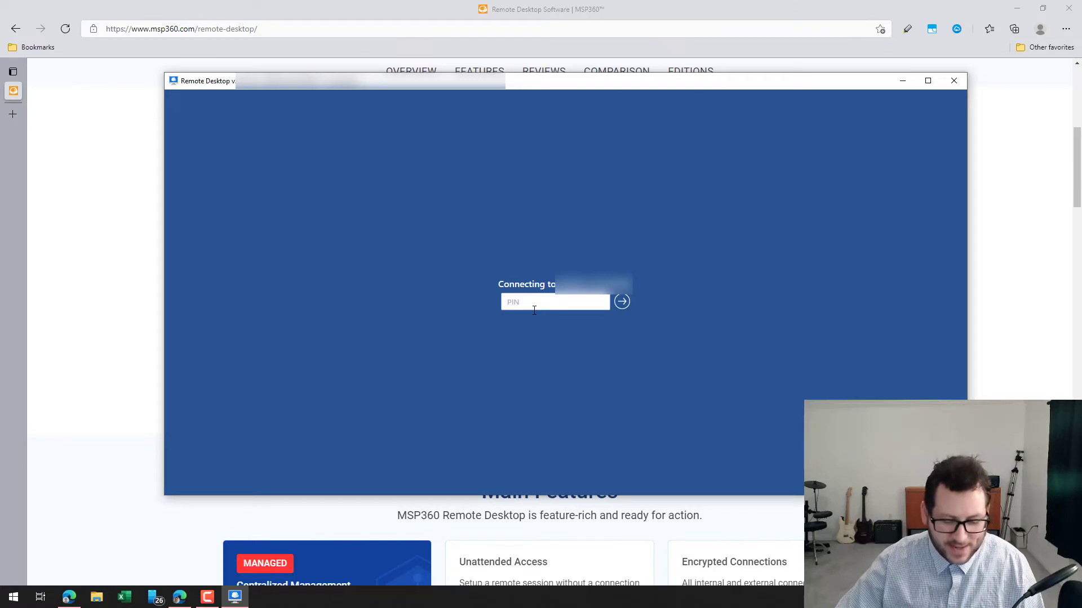
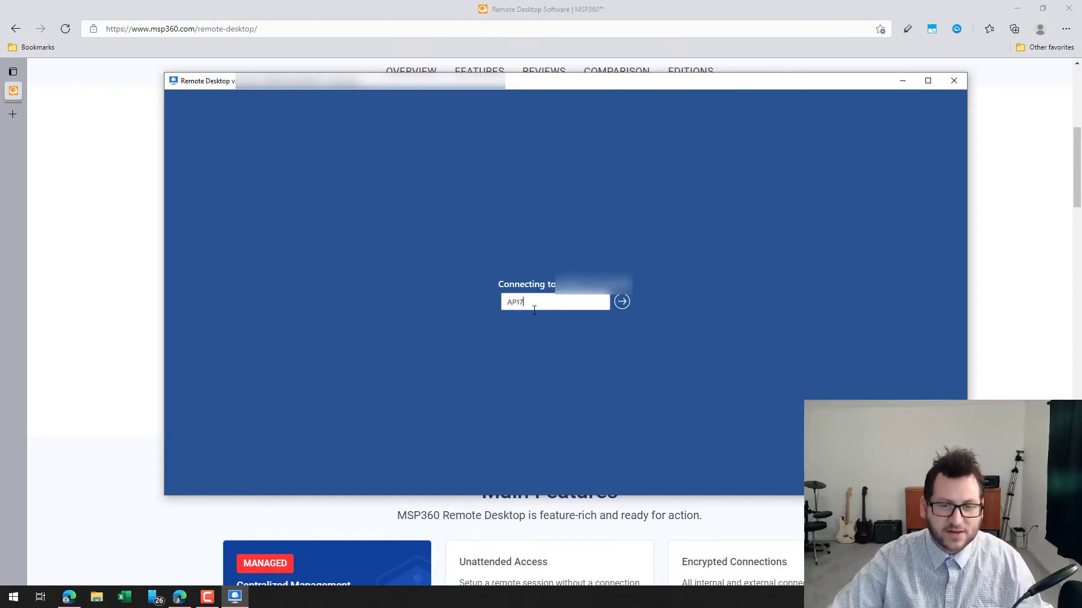
key(Return)
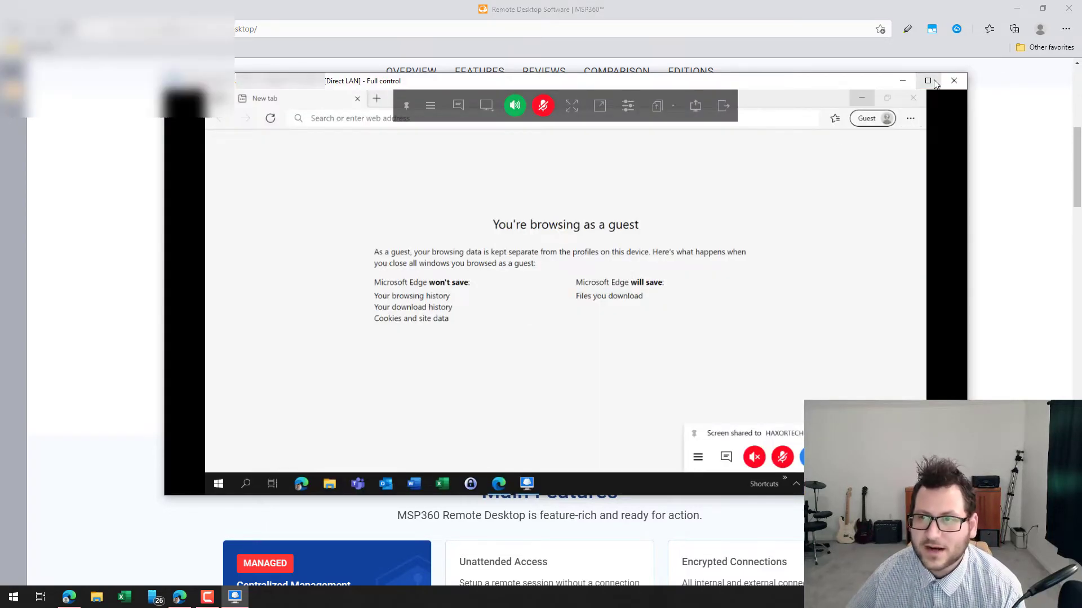
Maximize the remote session window, toggle toolbar auto-hide, and open the Chat window.
click(928, 81)
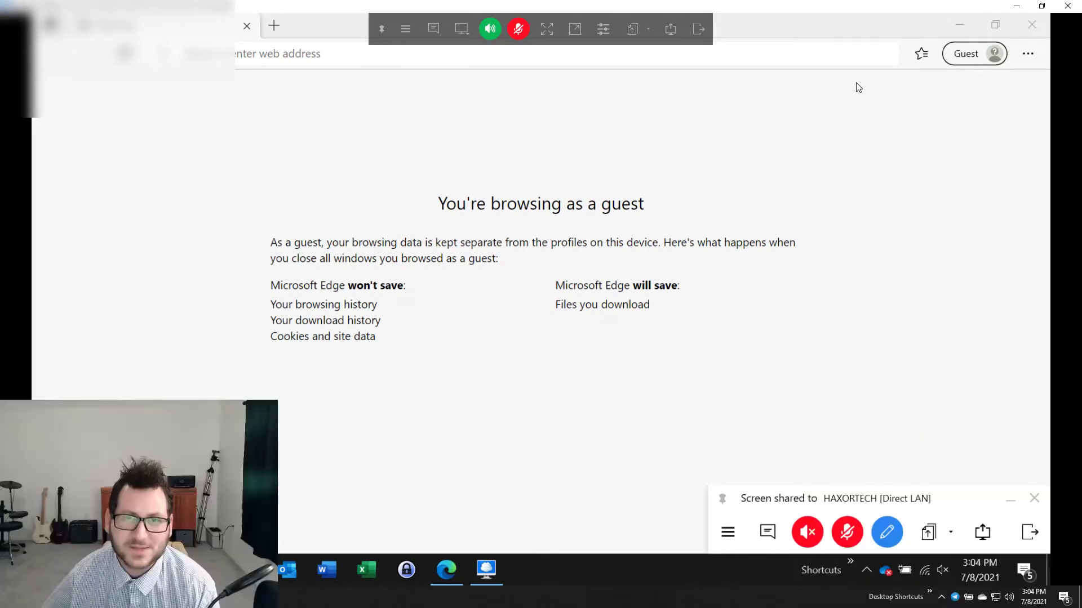
click(383, 33)
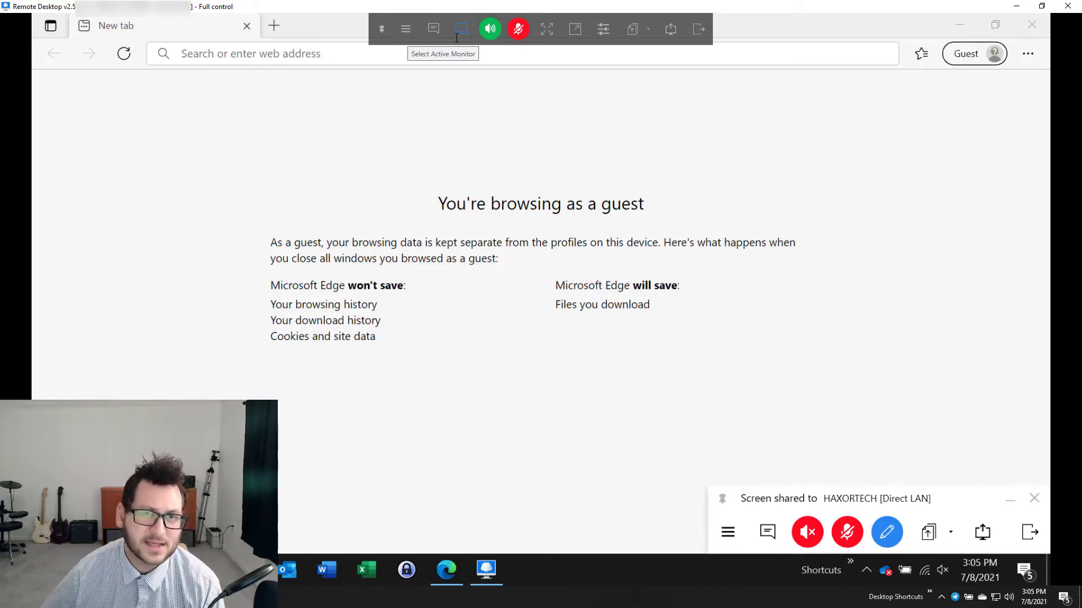
click(434, 29)
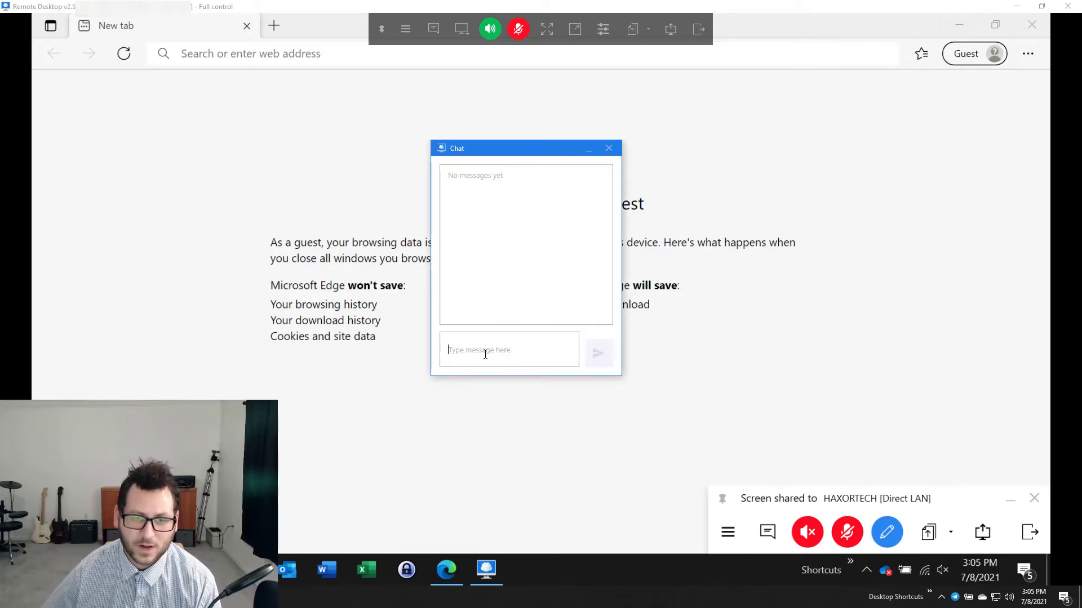
Send 'hey' in chat, close it, and view Image Quality: Graphics mode, High color, 100%.
text(hey)
key(Return)
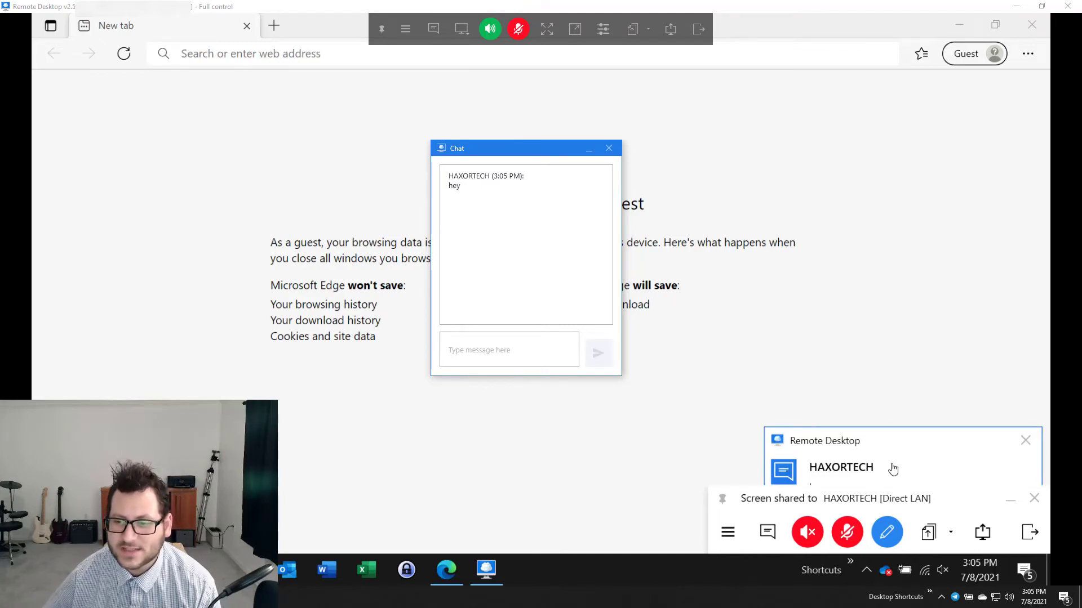
click(608, 148)
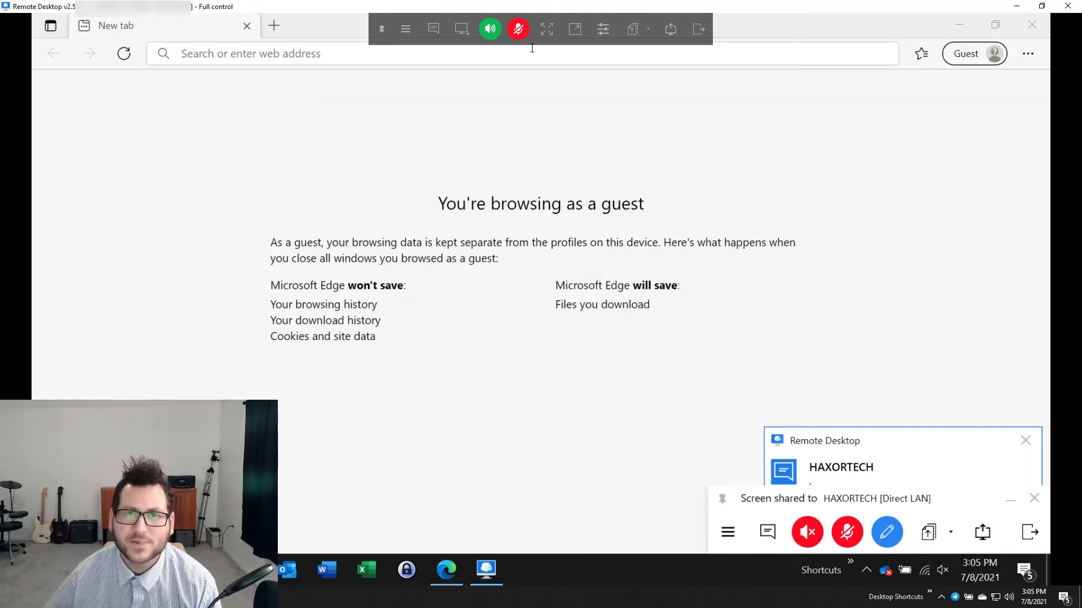
click(599, 34)
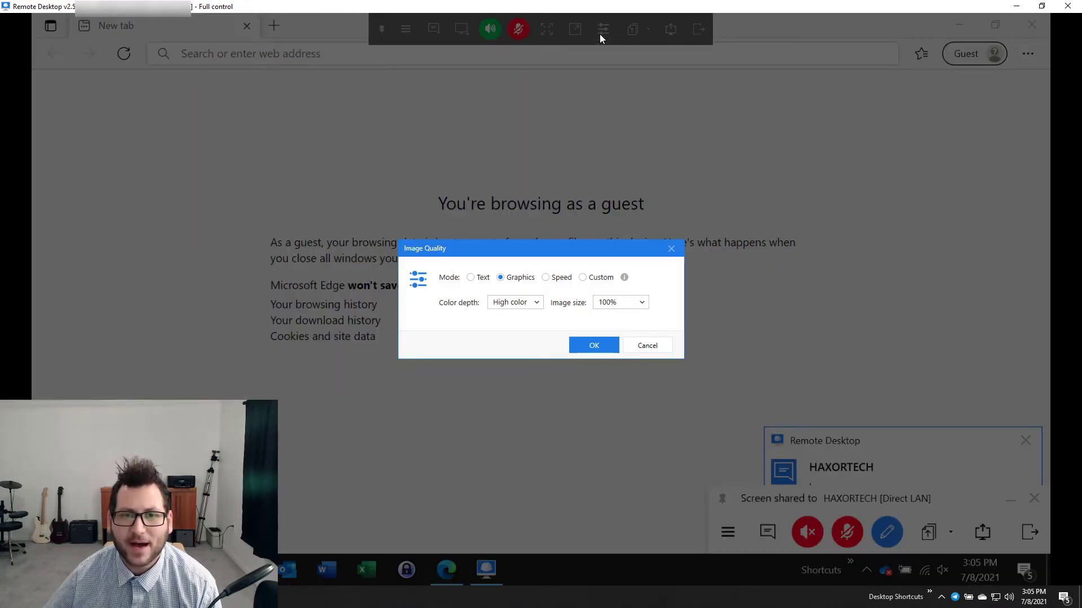
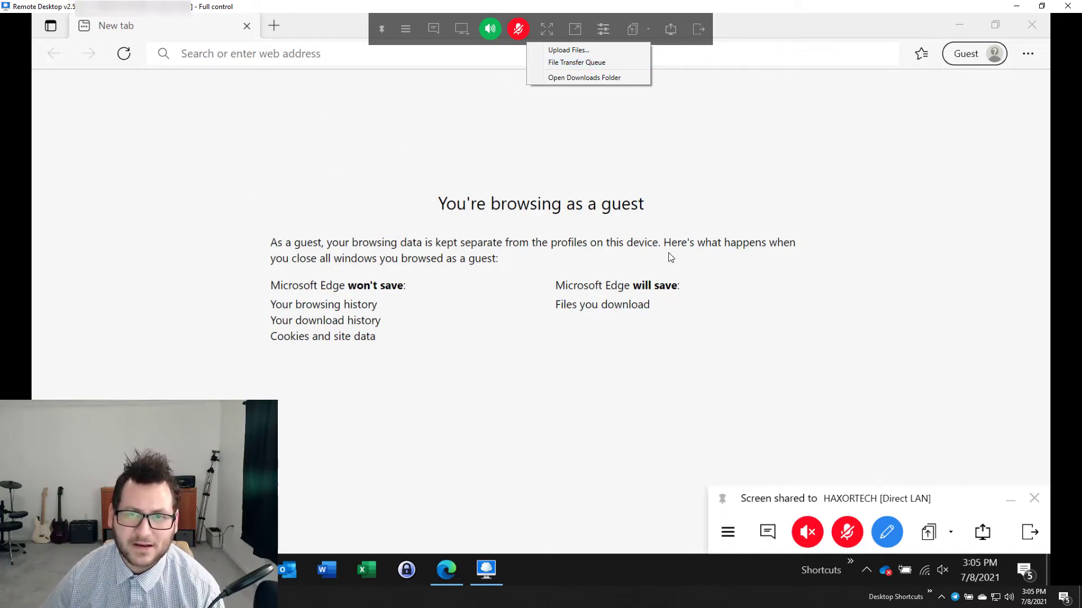
Open the Upload Files chooser, close it, then reopen it from the file-transfer dropdown.
click(567, 50)
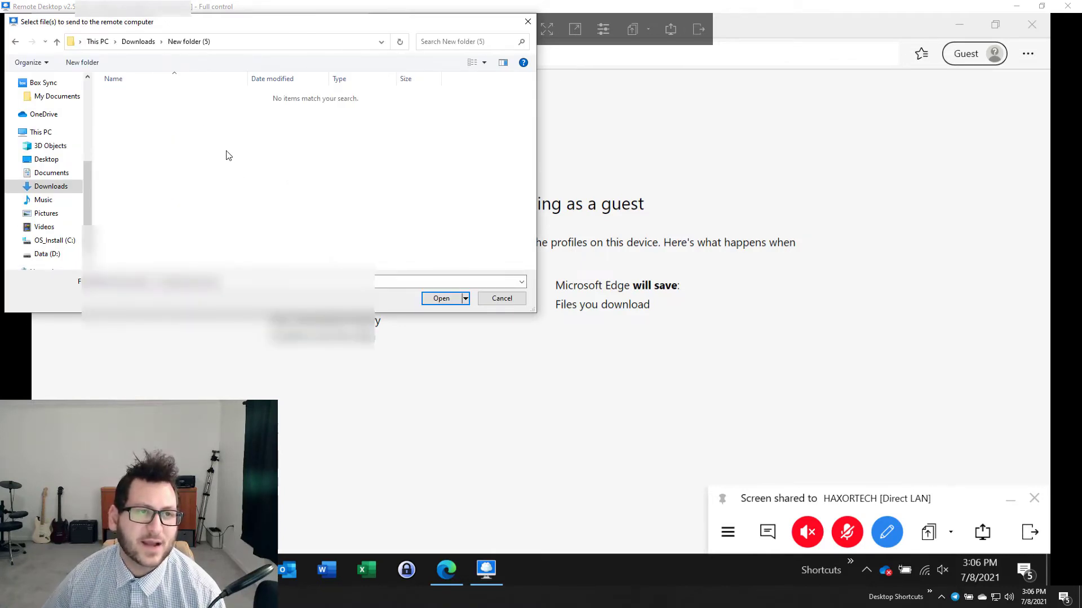
drag(293, 24, 401, 88)
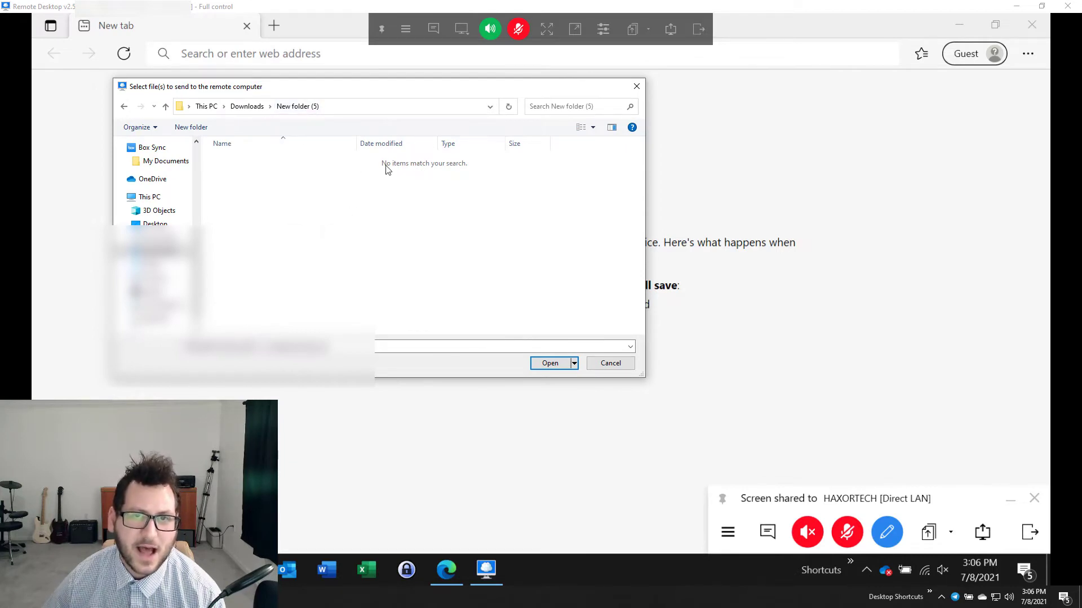
click(635, 87)
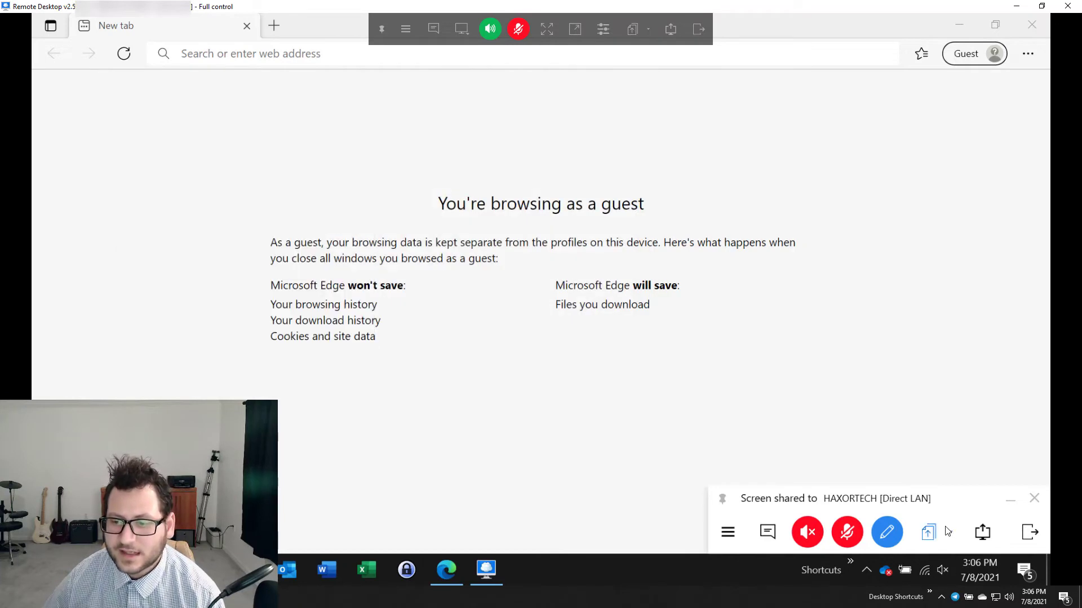
click(951, 534)
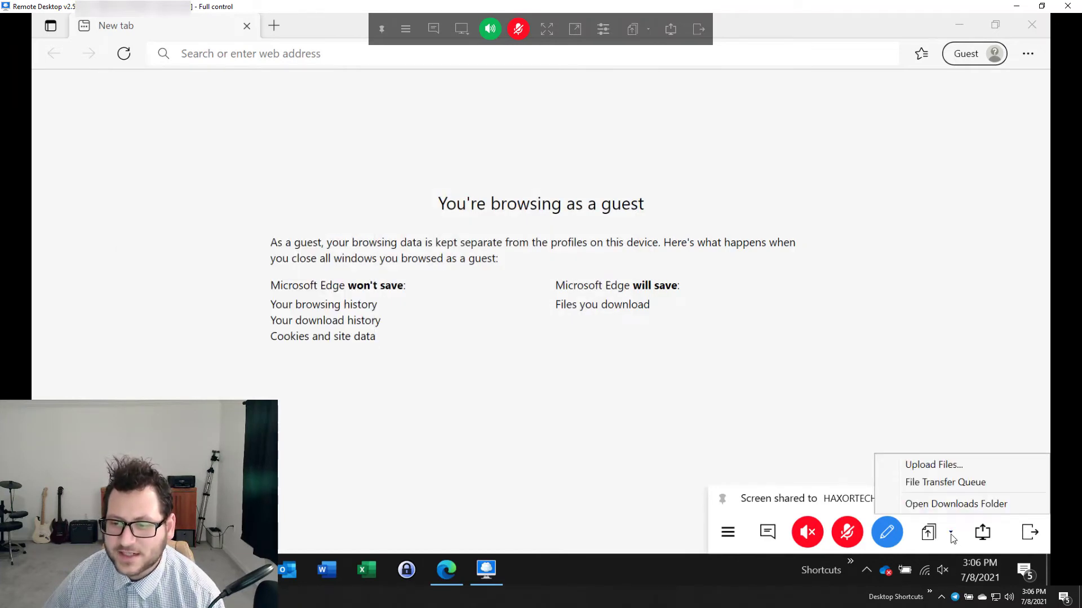
click(943, 464)
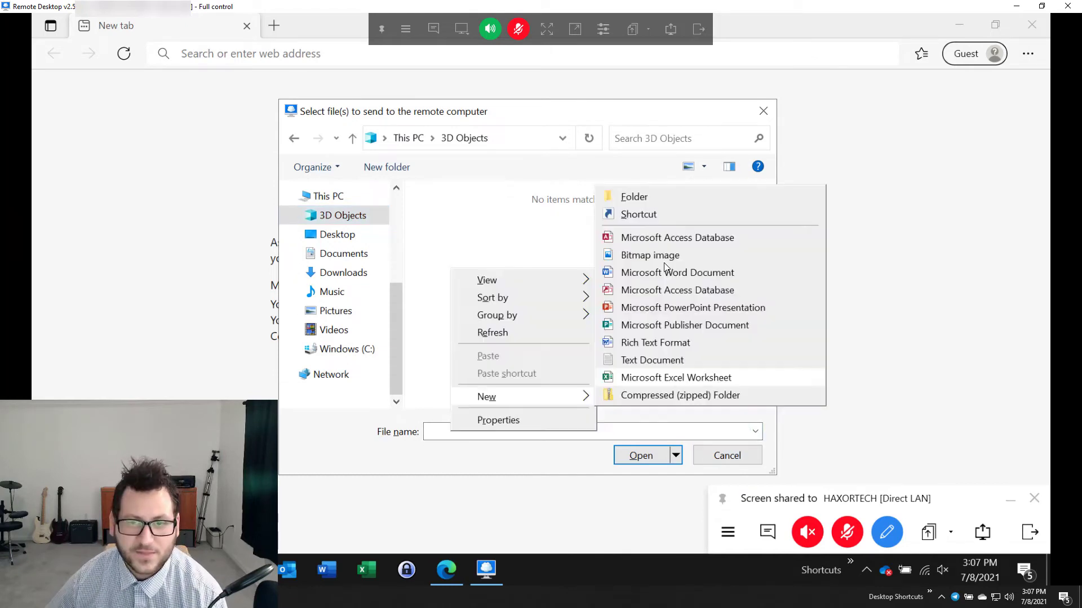
Create a new text document with its default name in the empty folder and upload it.
right_click(451, 270)
mouse_move(486, 397)
click(651, 361)
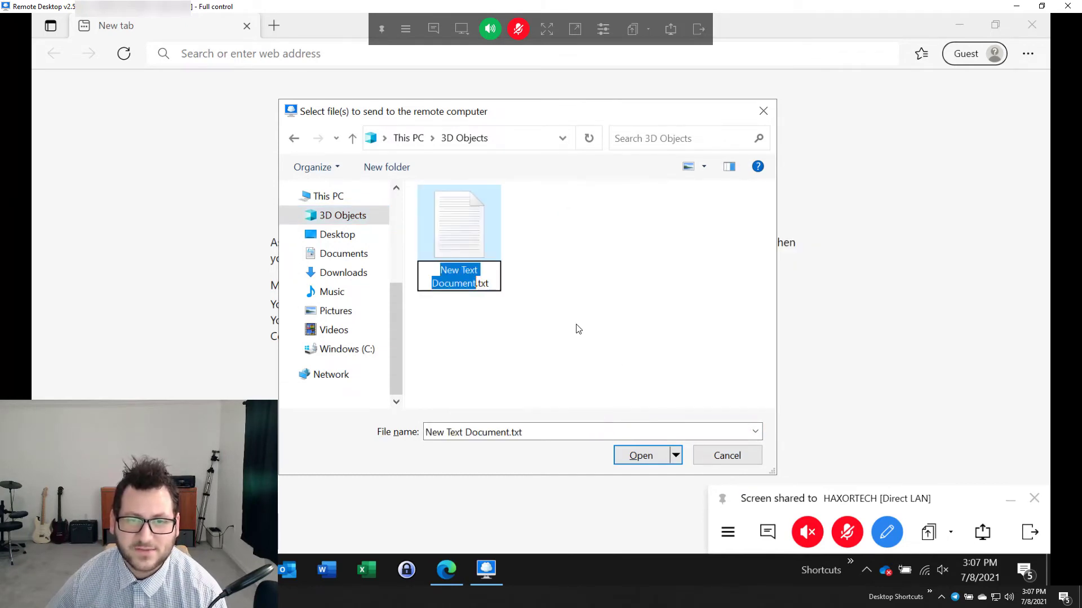
click(567, 319)
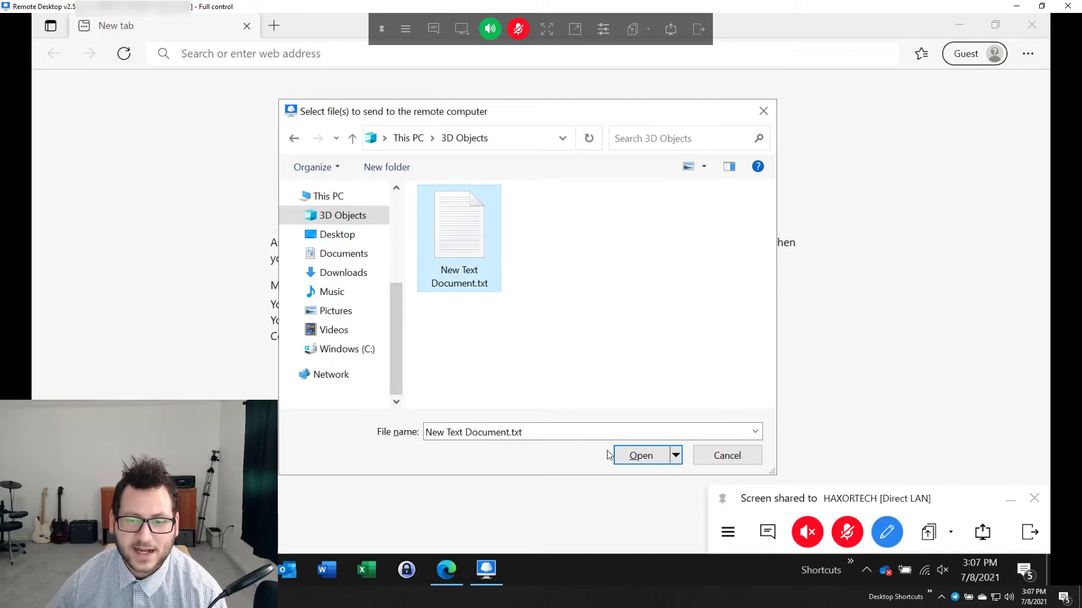
click(638, 456)
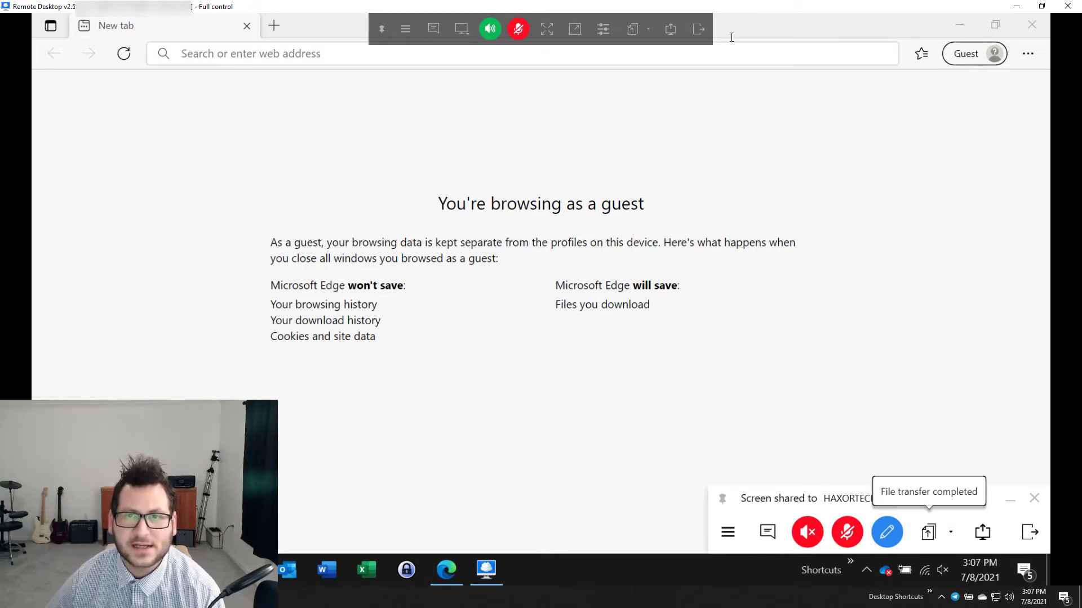
click(668, 29)
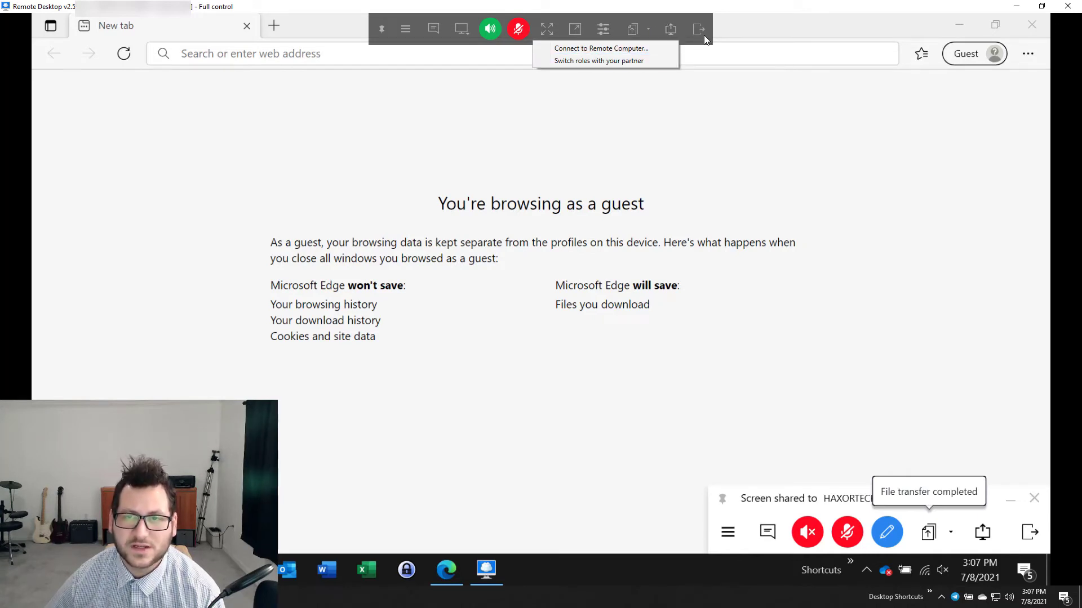
click(406, 29)
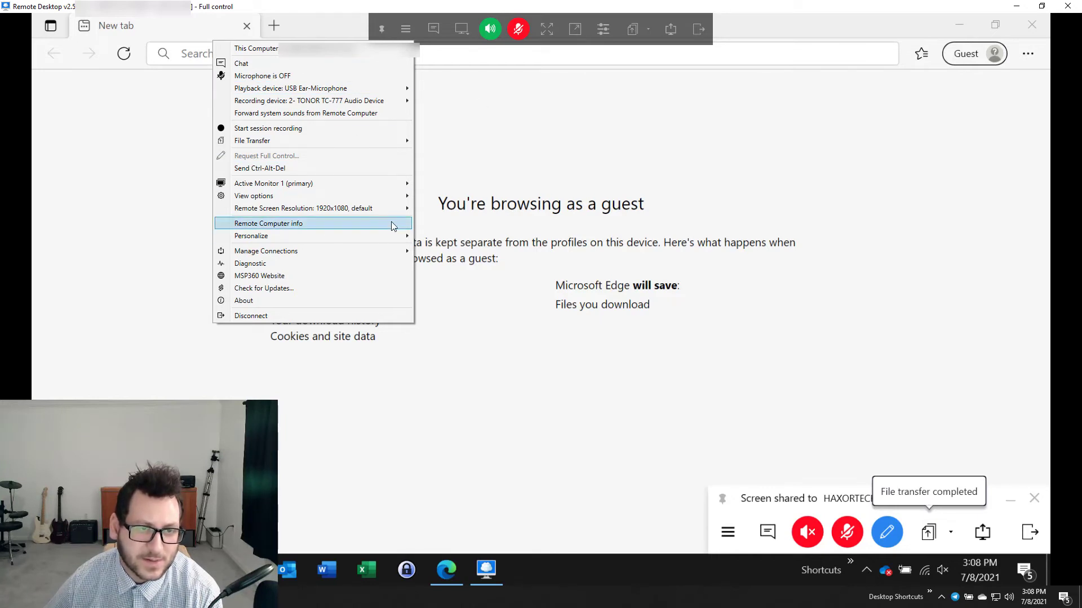
mouse_move(332, 255)
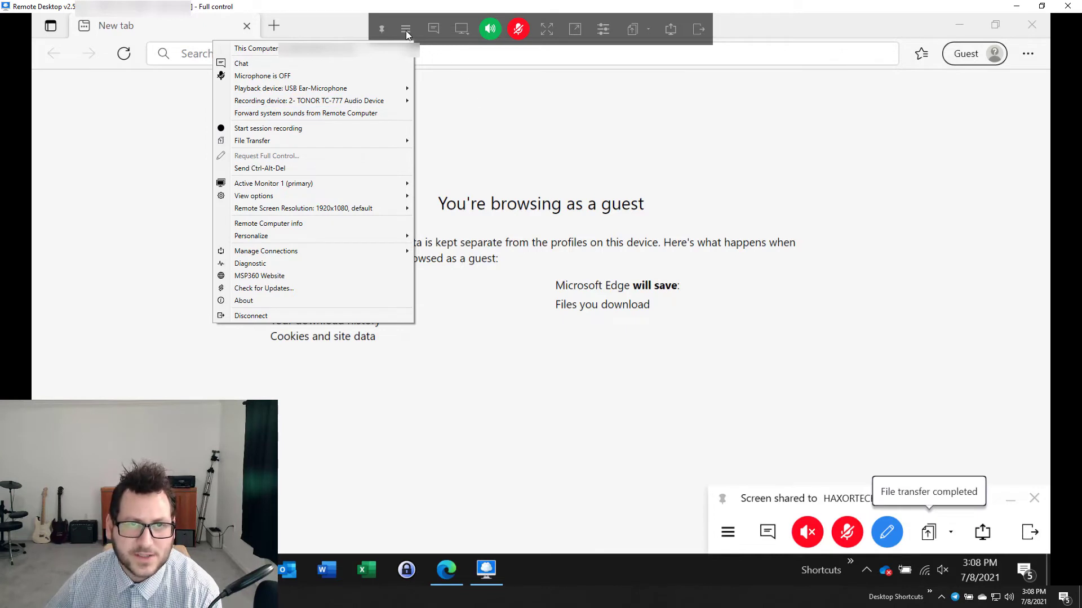
click(466, 123)
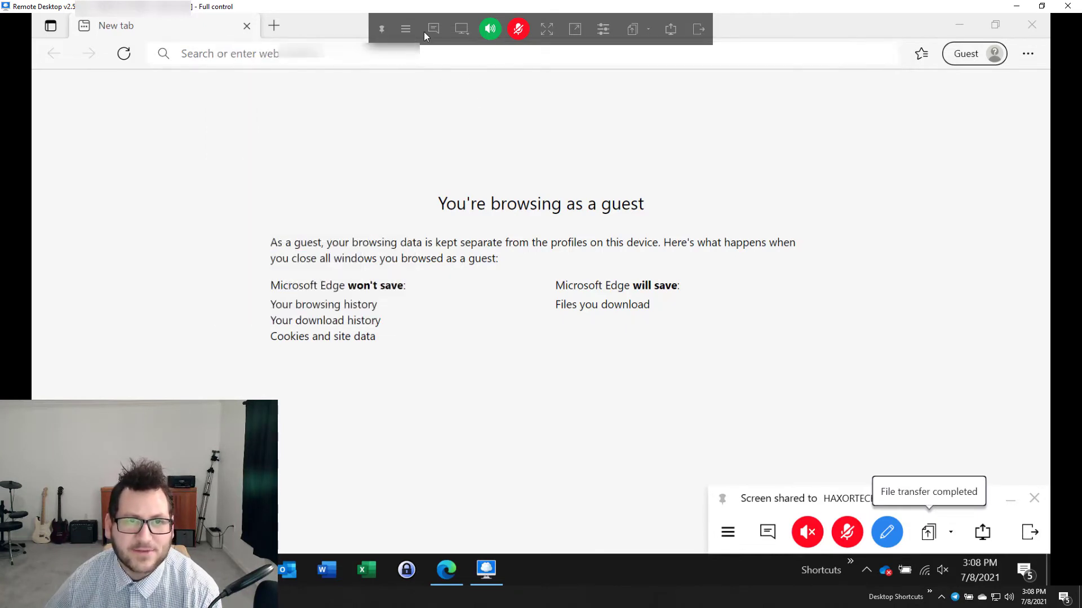
Set the session toolbar to auto-hide and minimize the 'Screen shared to' panel.
click(380, 30)
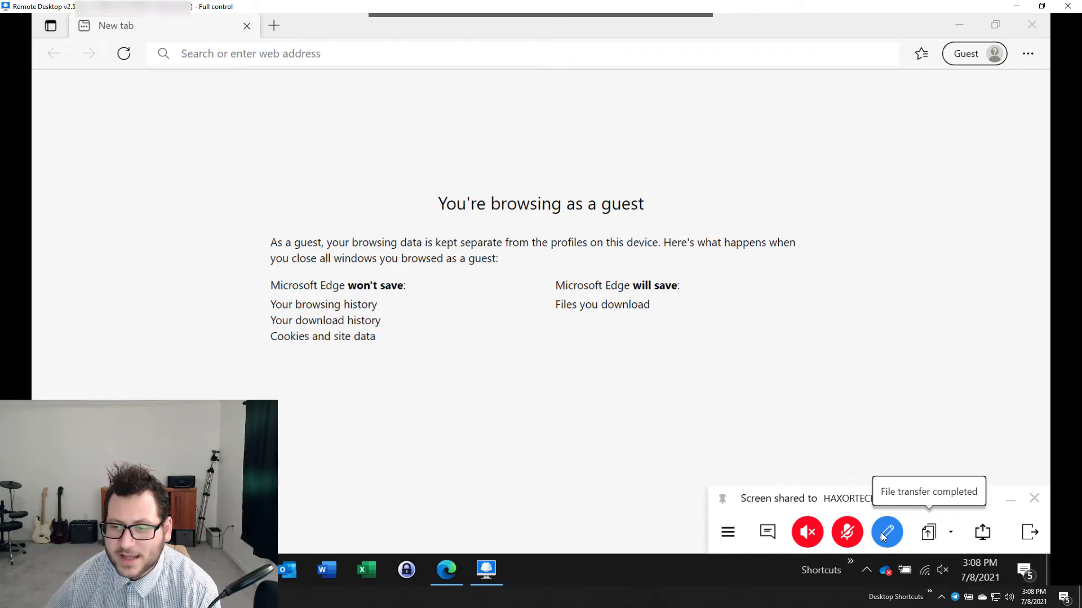
click(1010, 502)
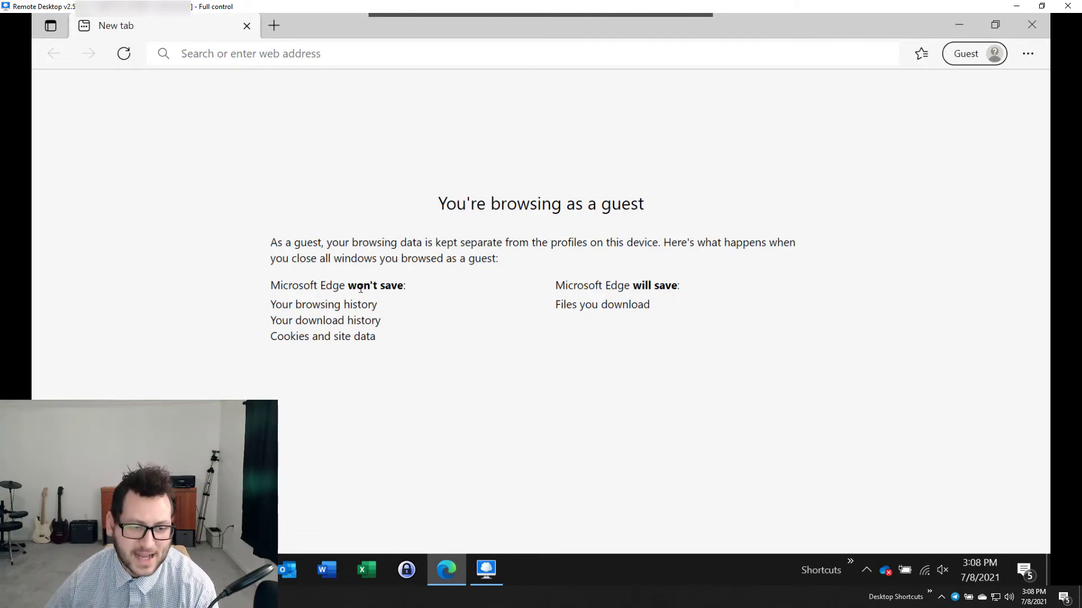
mouse_move(561, 17)
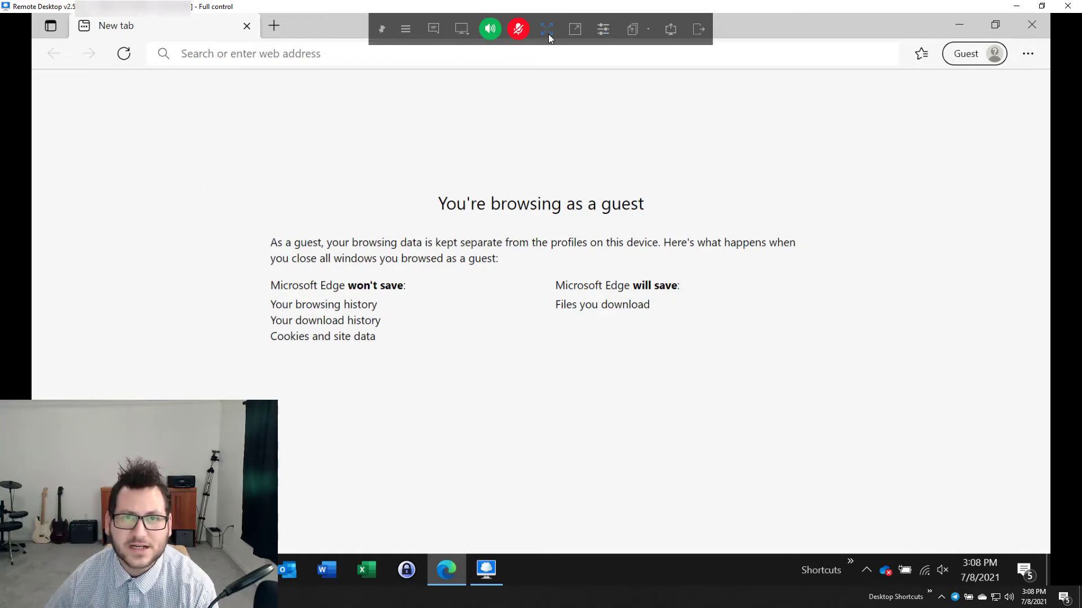
Toggle the remote view between actual size and scaled-to-fit, ending on scaled-to-fit.
click(549, 34)
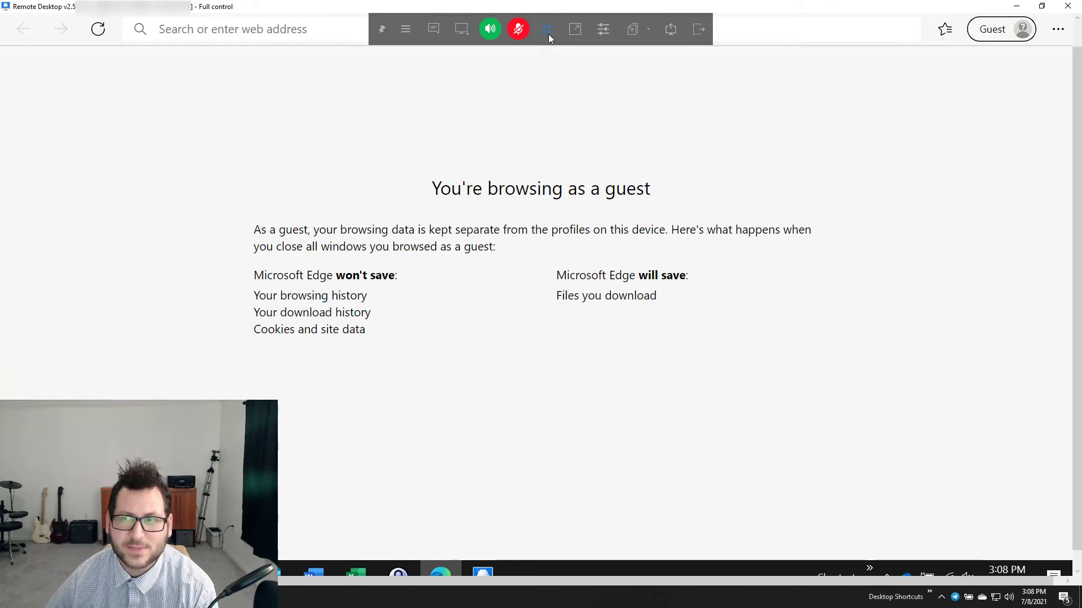
click(548, 34)
click(548, 34)
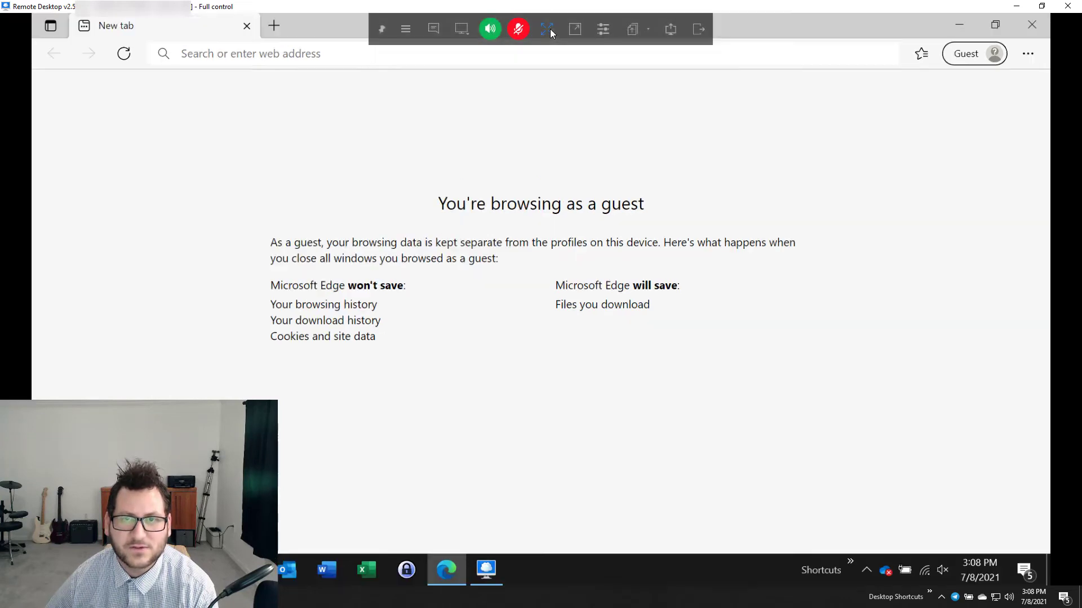
click(549, 31)
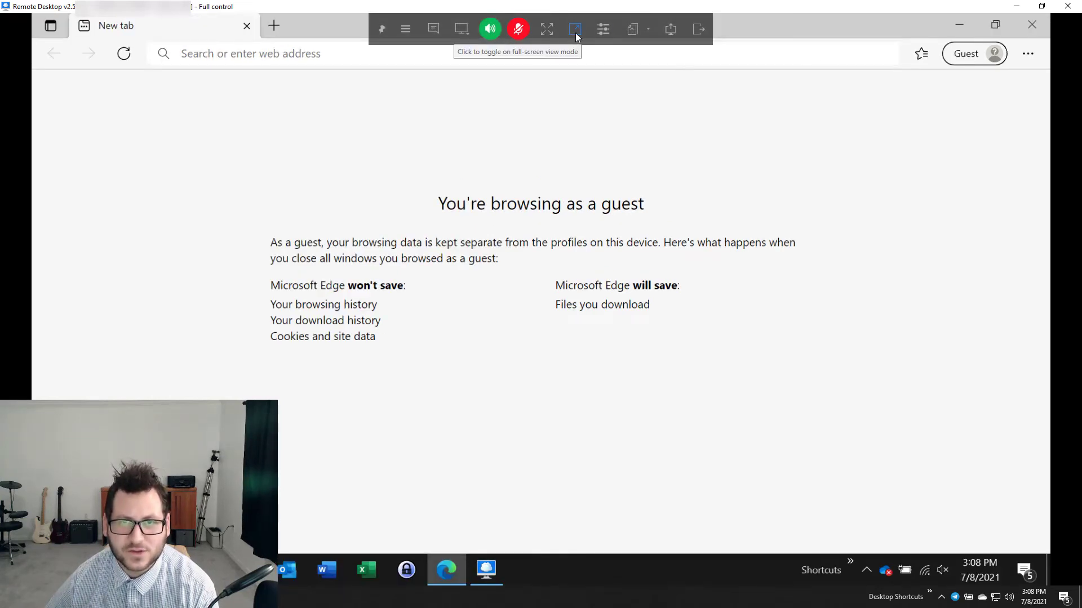
Try full-screen view, then maximize the viewer window and toggle unscaled and back to scaled-to-fit.
click(576, 33)
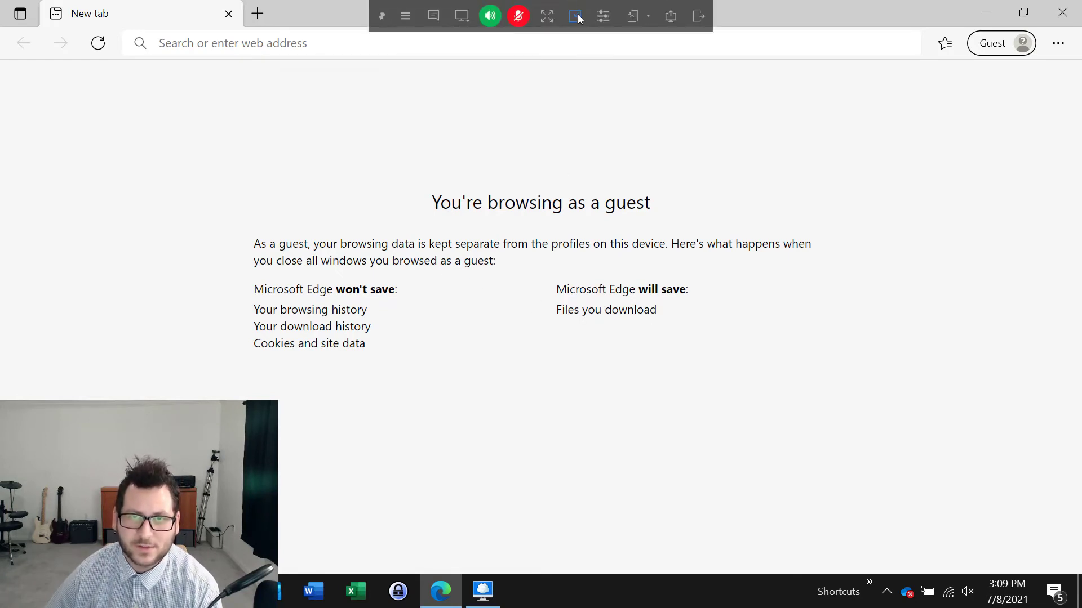
click(576, 17)
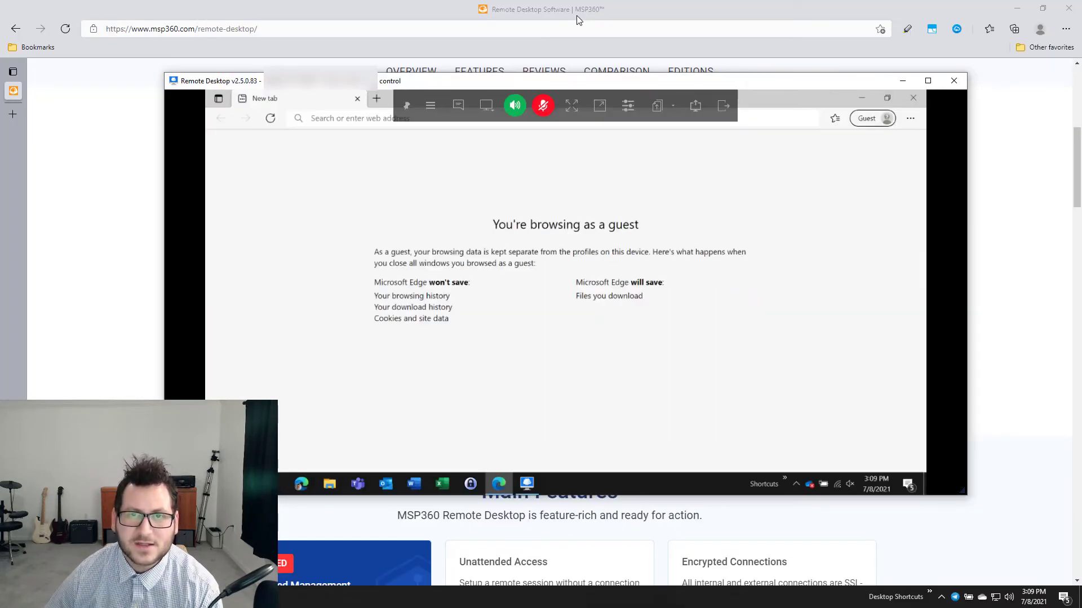
click(928, 80)
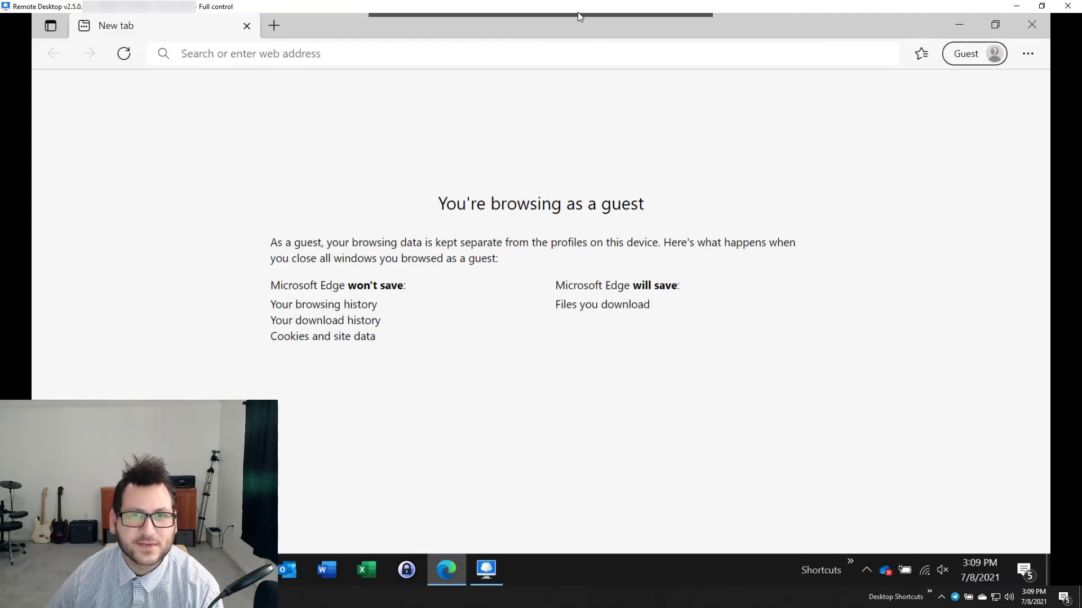
mouse_move(553, 11)
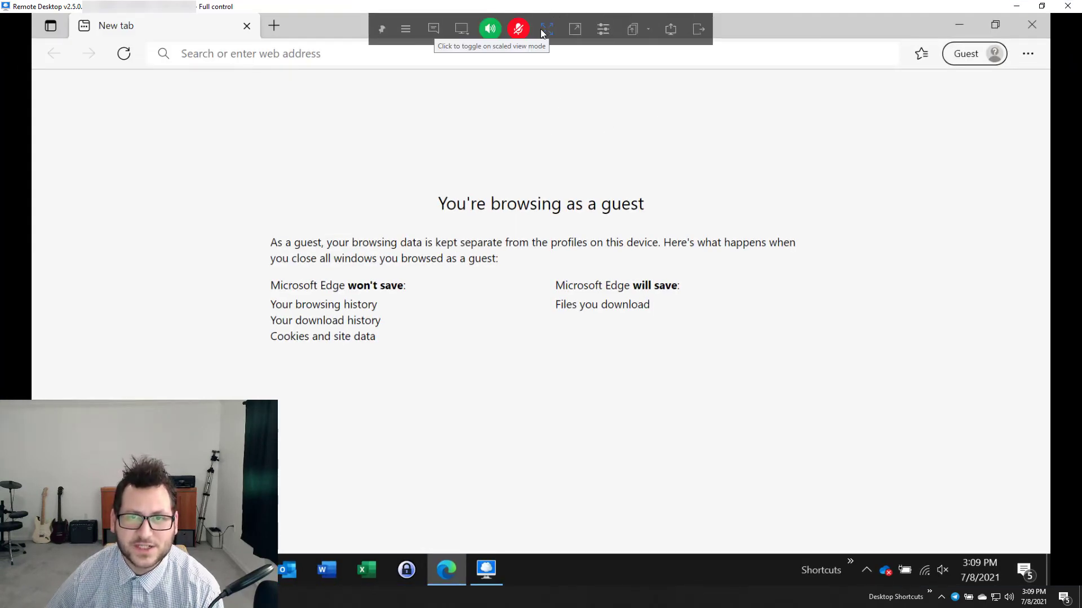
click(541, 28)
click(545, 31)
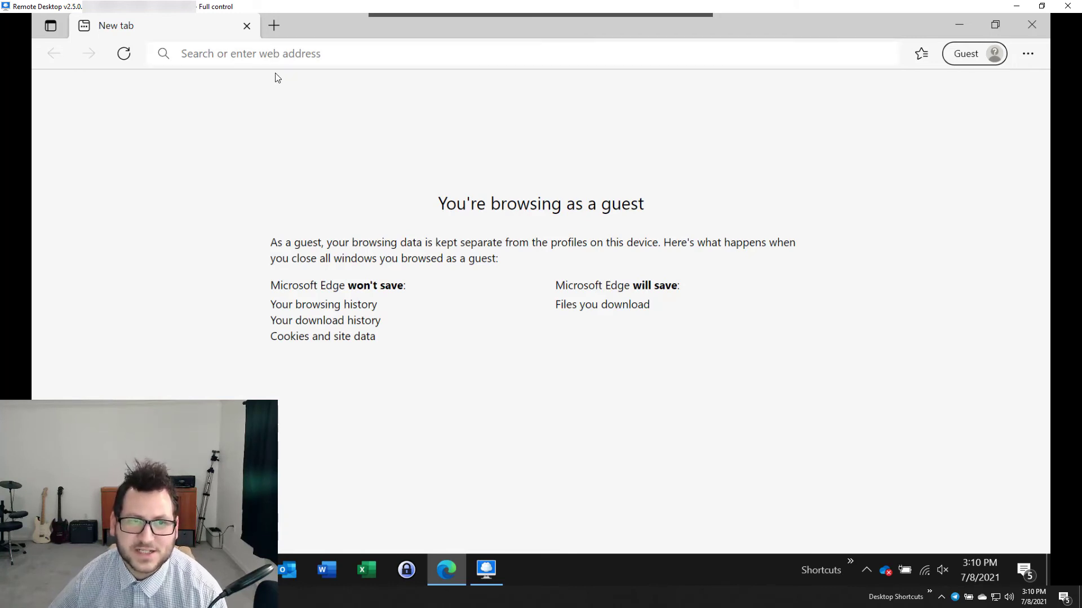
Go to google.com in the remote Edge guest window and choose Don't switch on the Chrome popup.
click(293, 59)
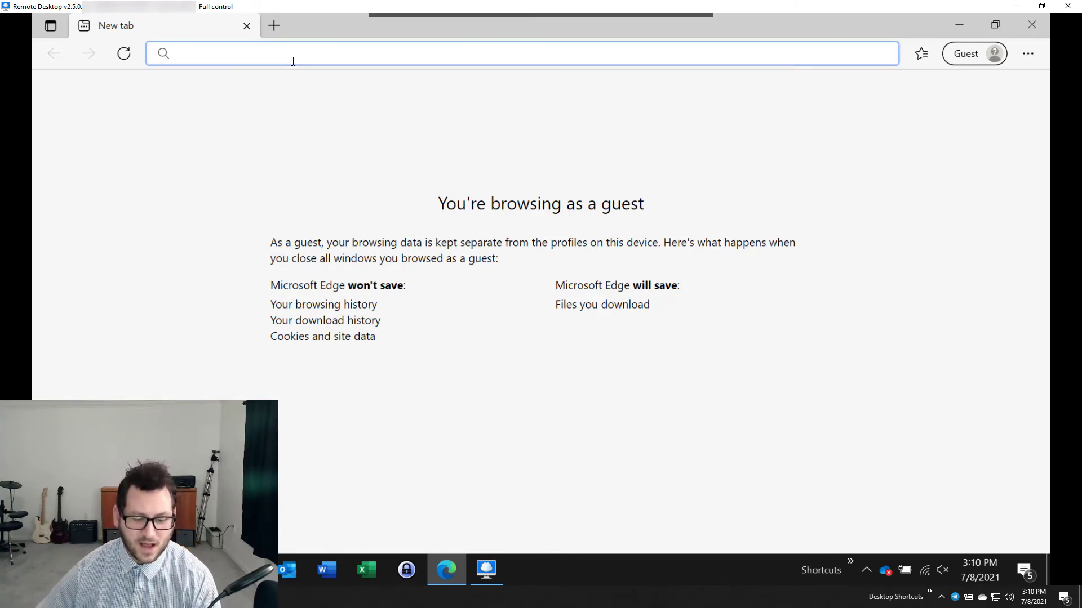
text(googl)
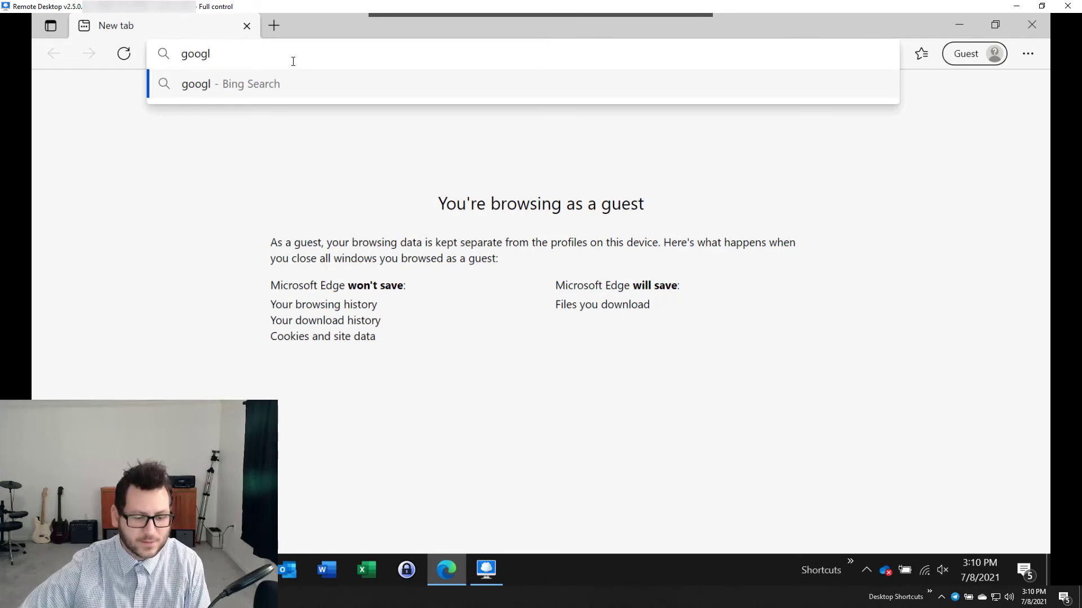
text(e.com)
key(Return)
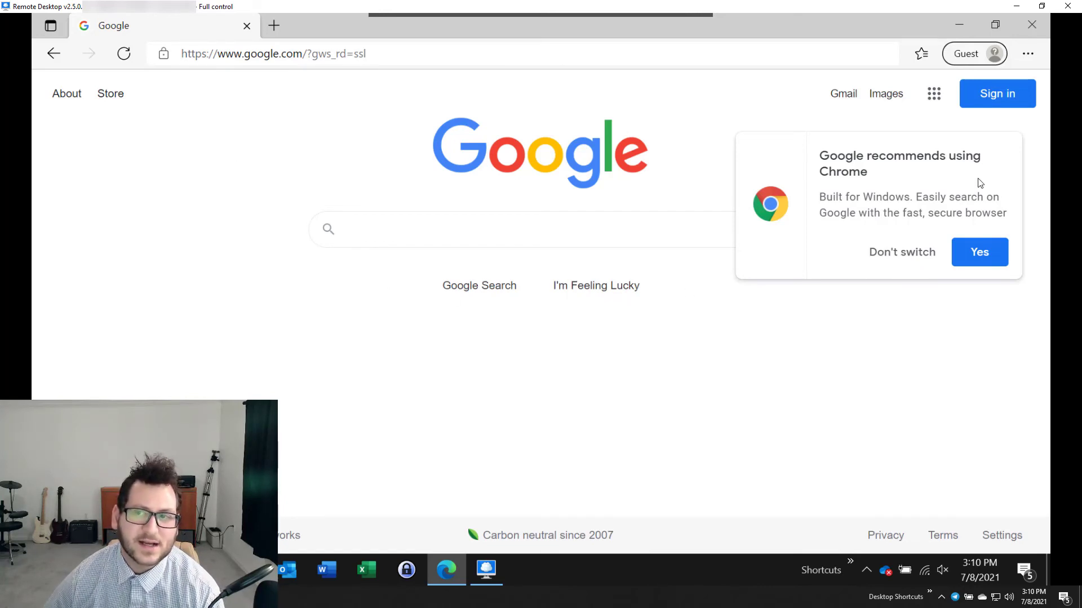
click(902, 252)
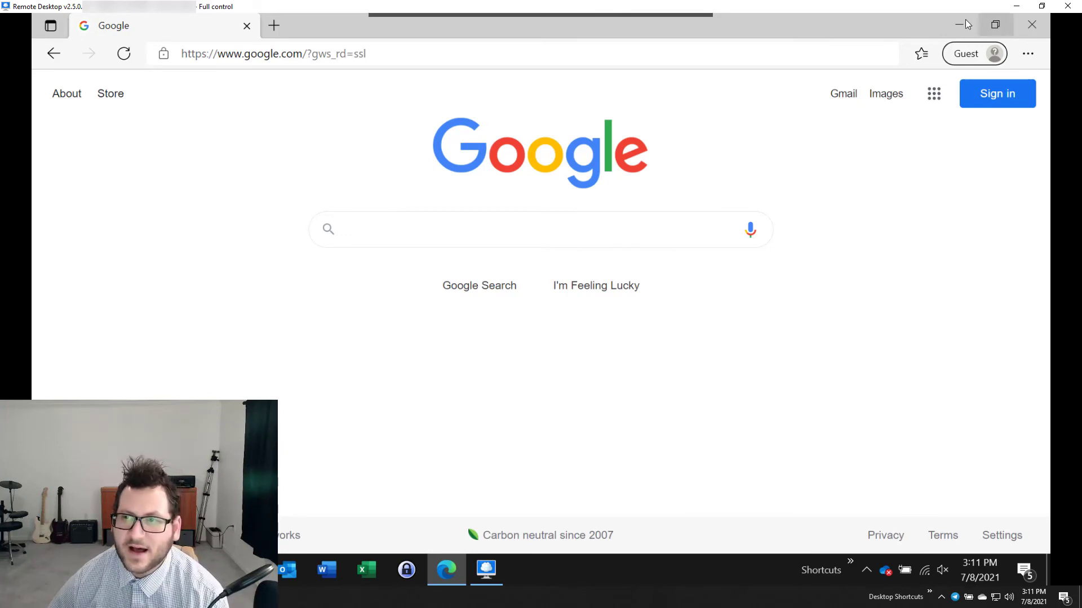
Open five new tabs in the remote Edge, then close the viewer window to end the session.
click(274, 34)
click(462, 27)
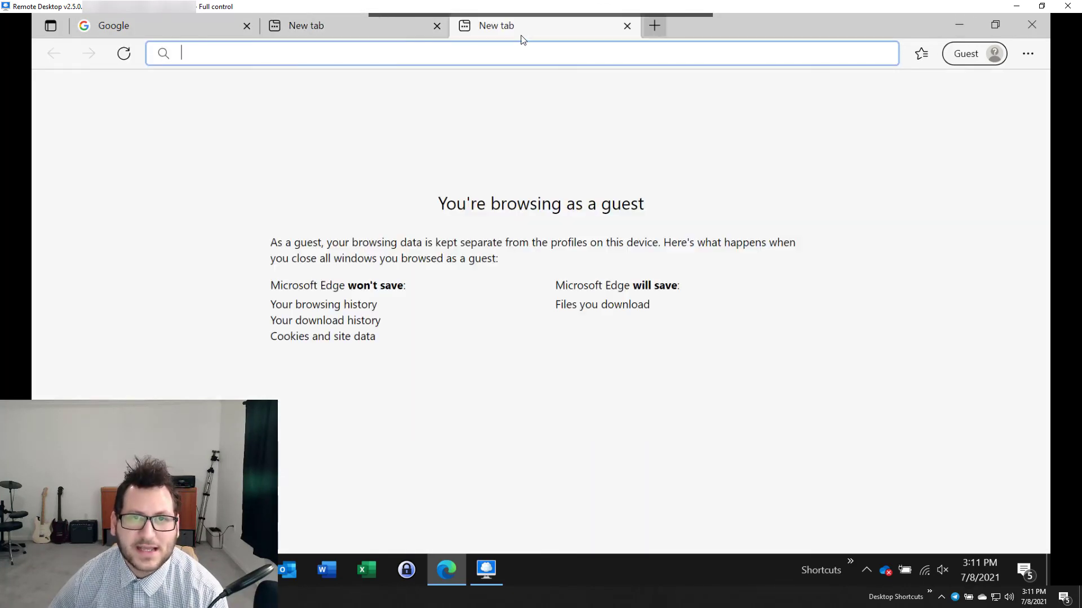
click(655, 27)
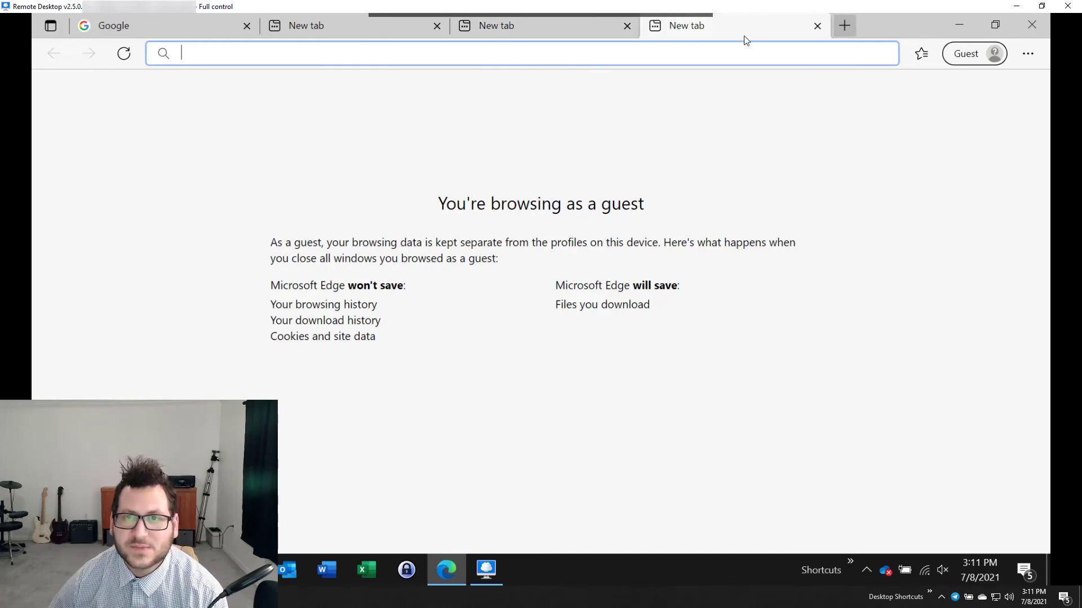
click(851, 30)
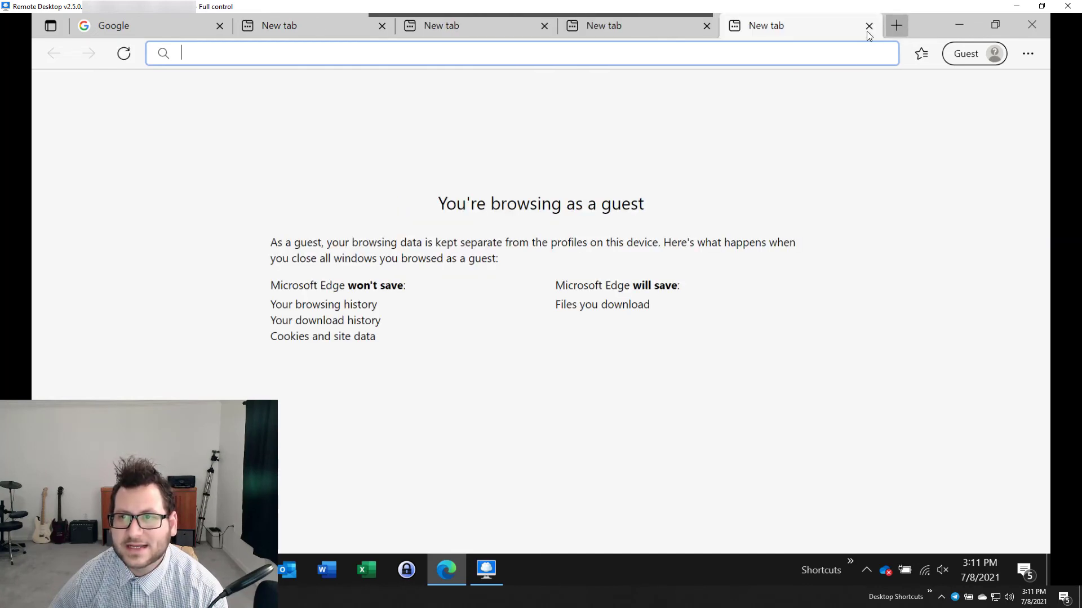
click(897, 32)
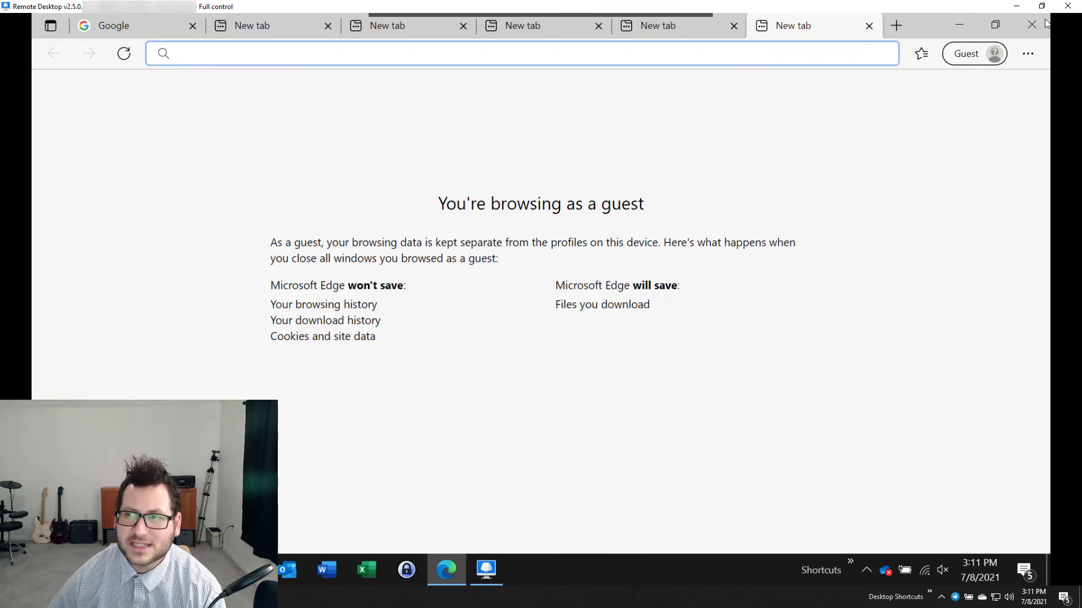
click(1075, 6)
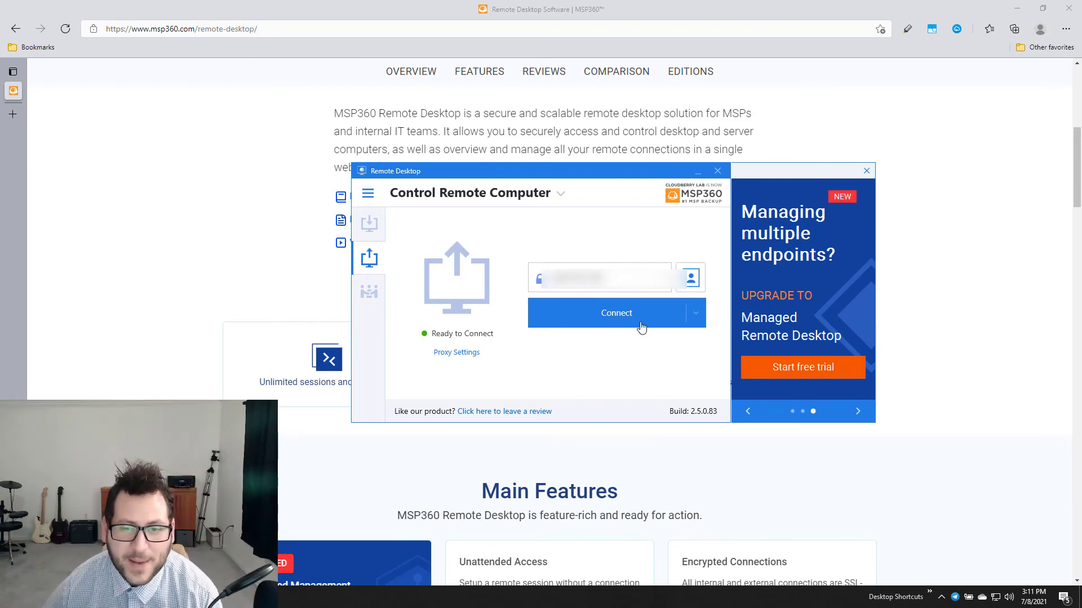
Switch to Allow Remote Control, then open and close the main menu twice to review its options.
click(370, 225)
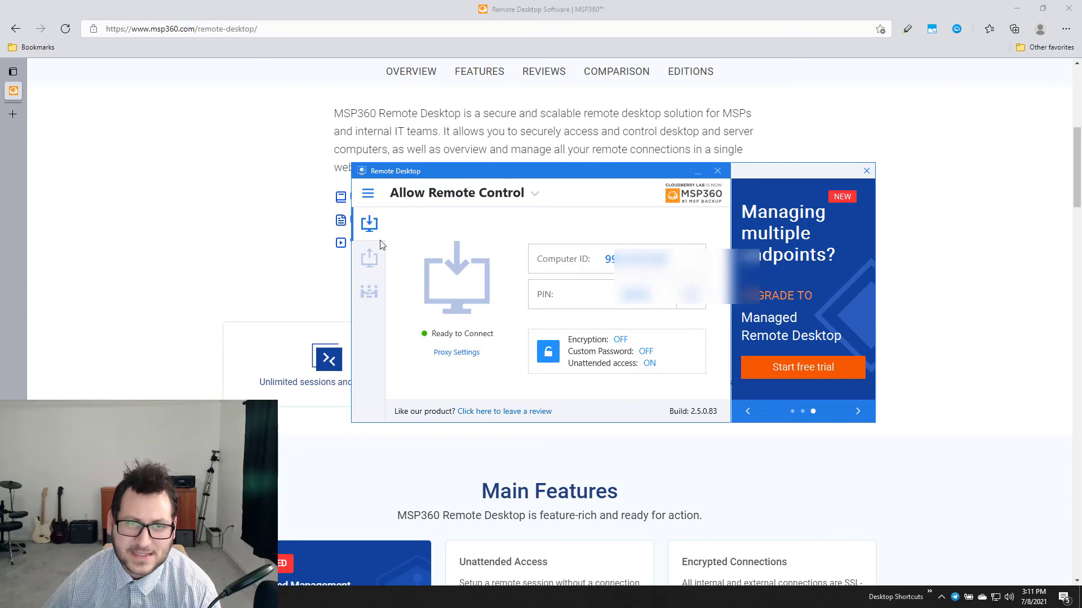
click(363, 197)
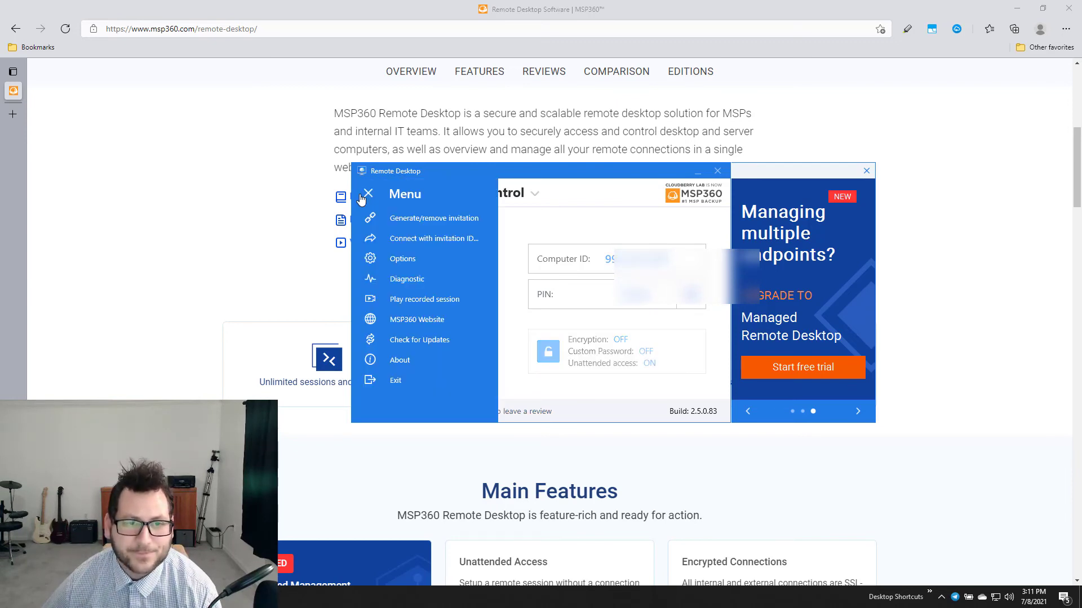
click(365, 196)
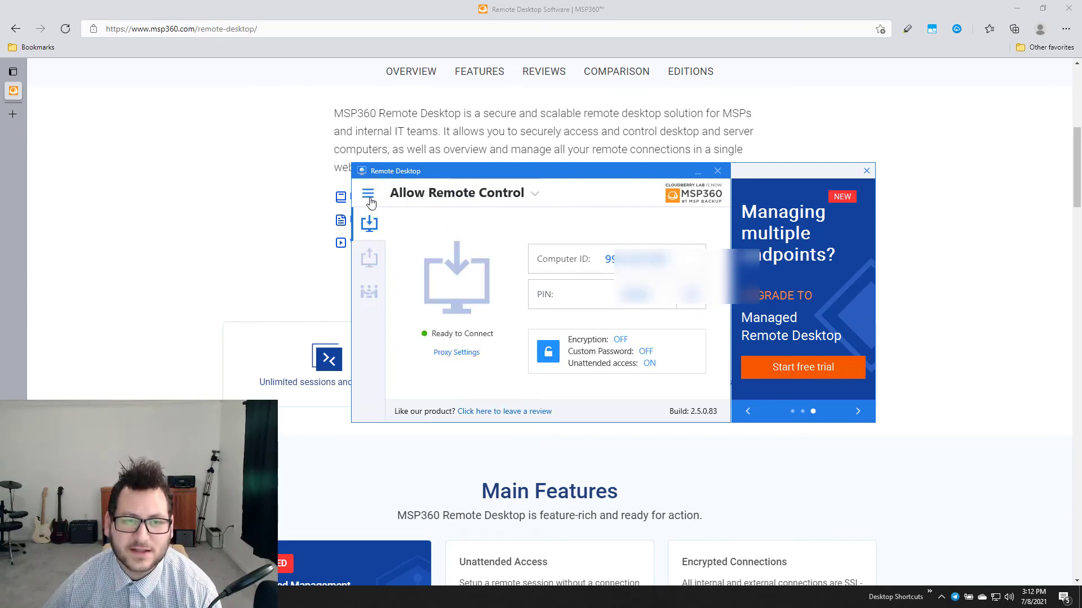
click(369, 197)
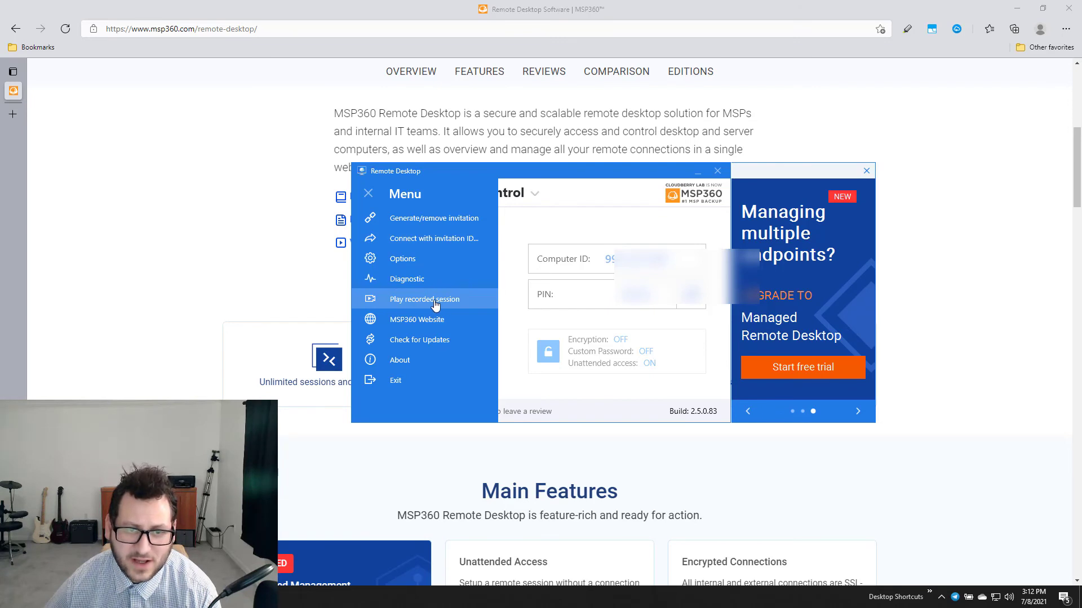
click(519, 231)
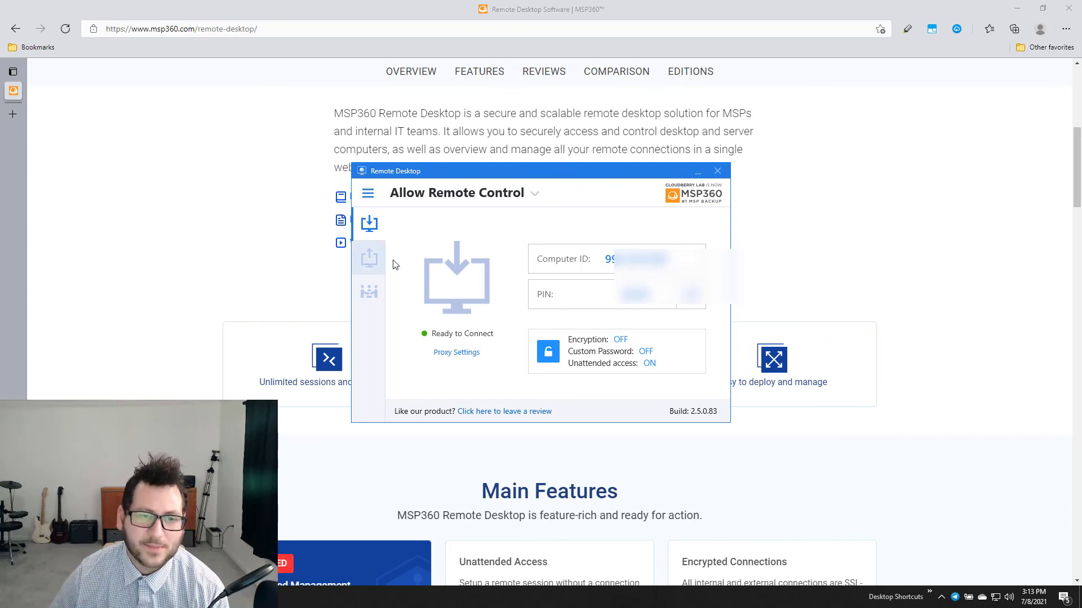
Minimize the app to the tray and scroll the product page to the comparison table and back.
click(698, 175)
scroll(601, 251, up, 3)
scroll(599, 256, up, 3)
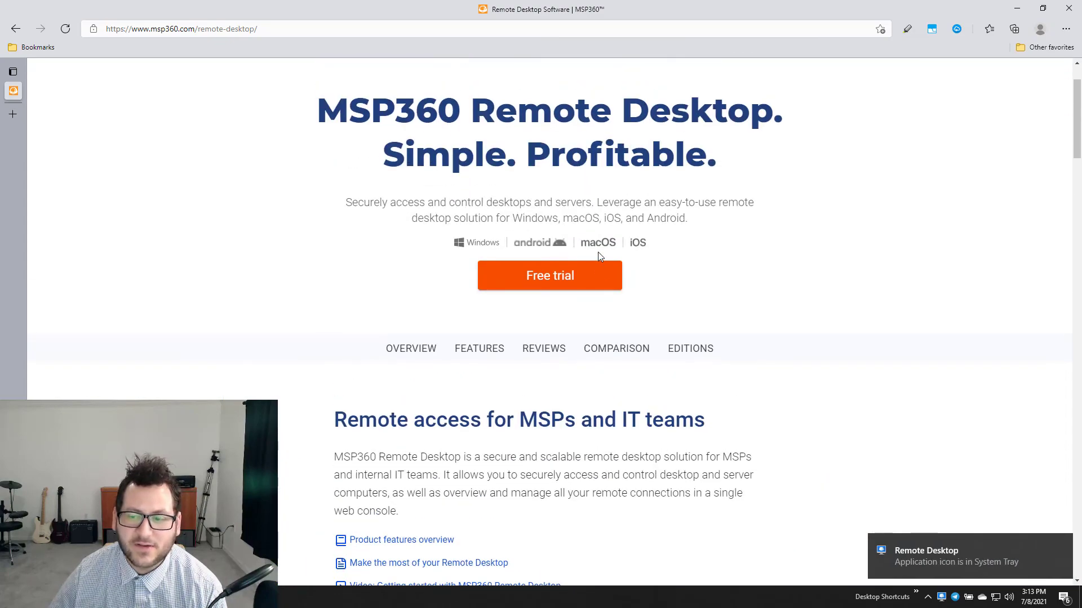
scroll(598, 255, down, 8)
scroll(599, 258, down, 12)
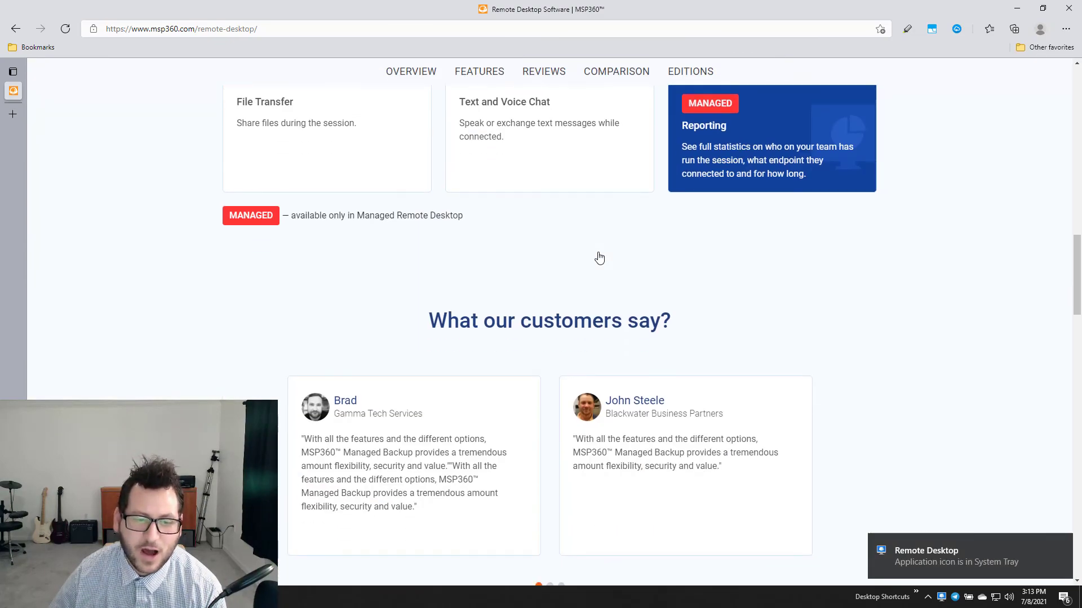
scroll(599, 257, down, 4)
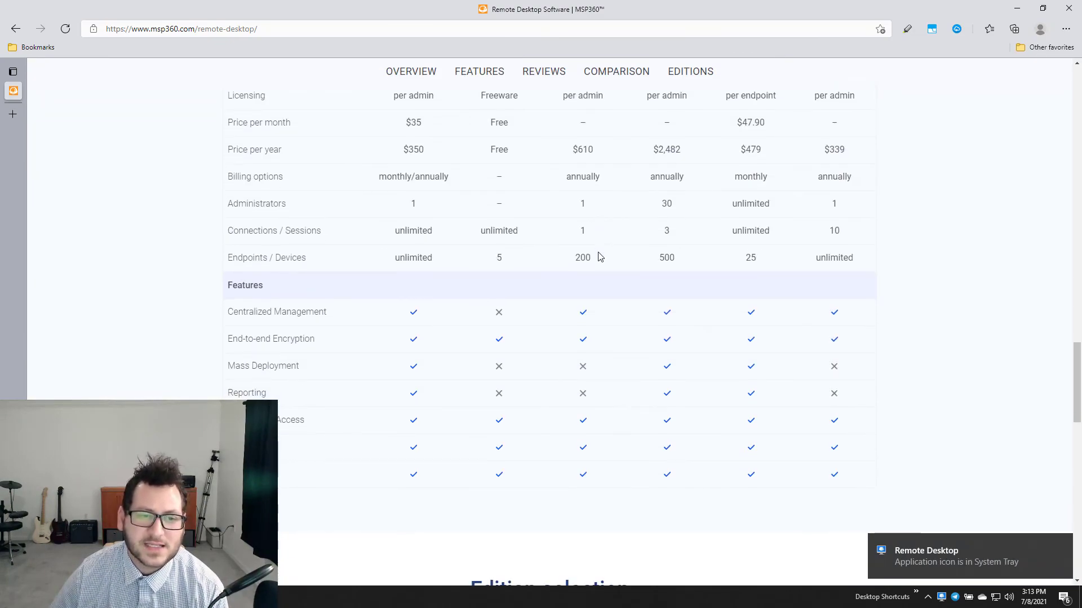
scroll(600, 257, up, 3)
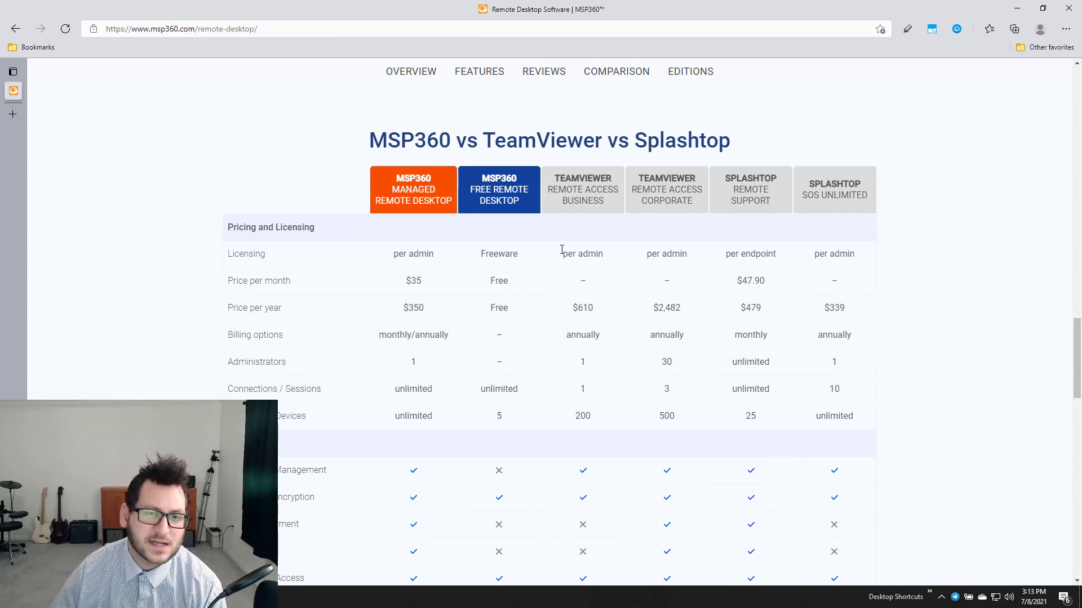
scroll(557, 253, up, 15)
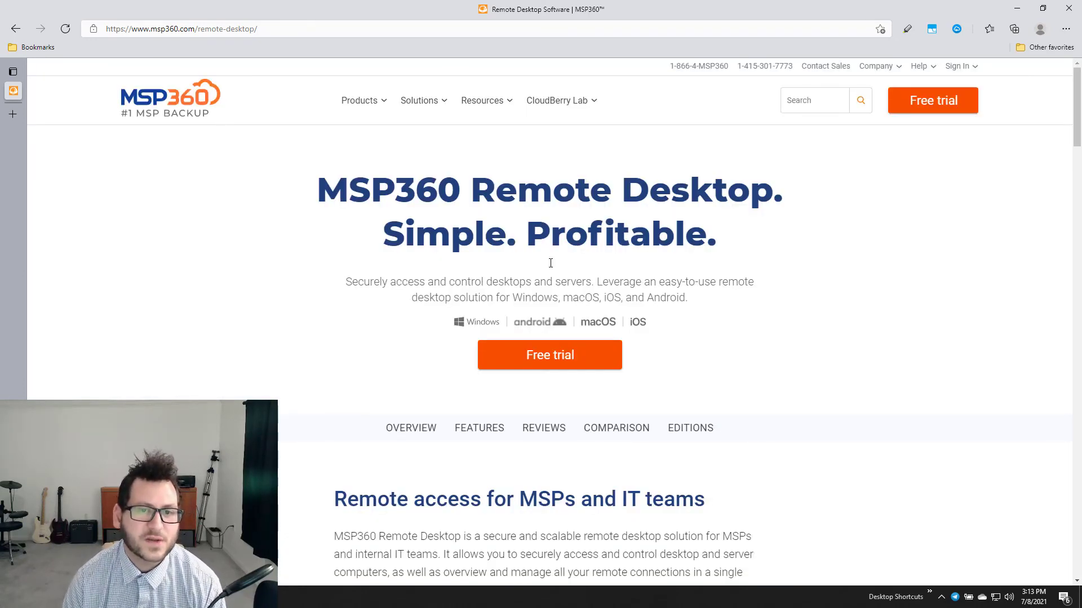